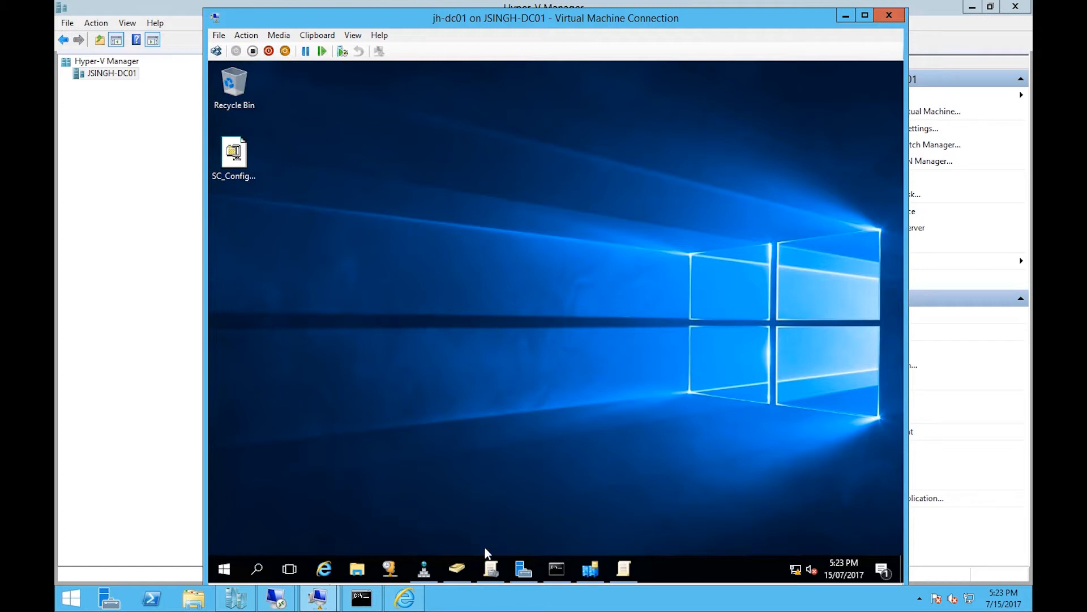
Find Group Policy Management among the Server Manager tools and bring its already open console to the front
click(491, 568)
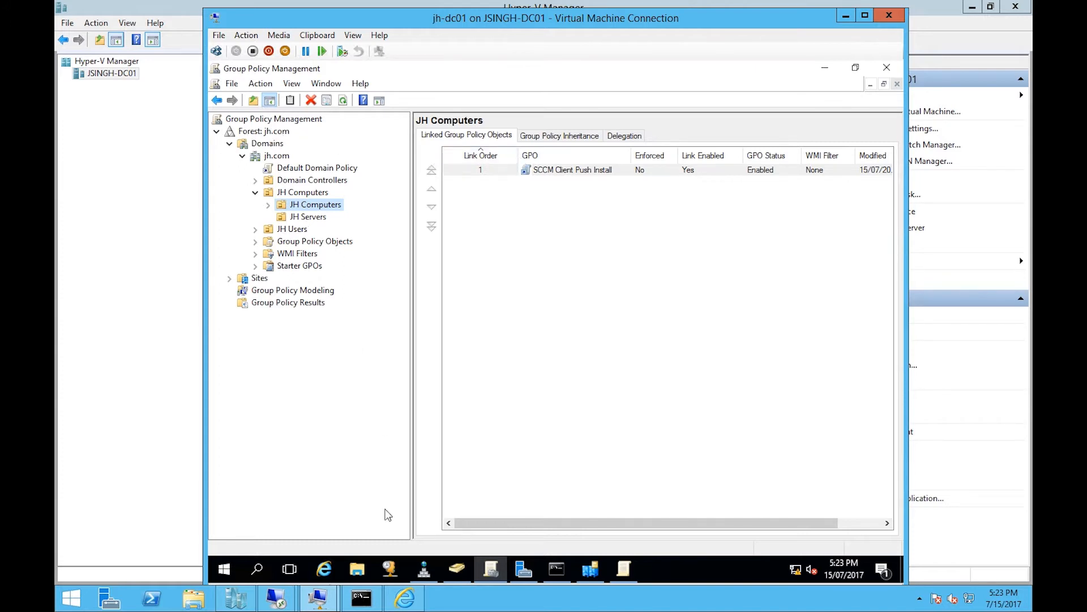
click(520, 568)
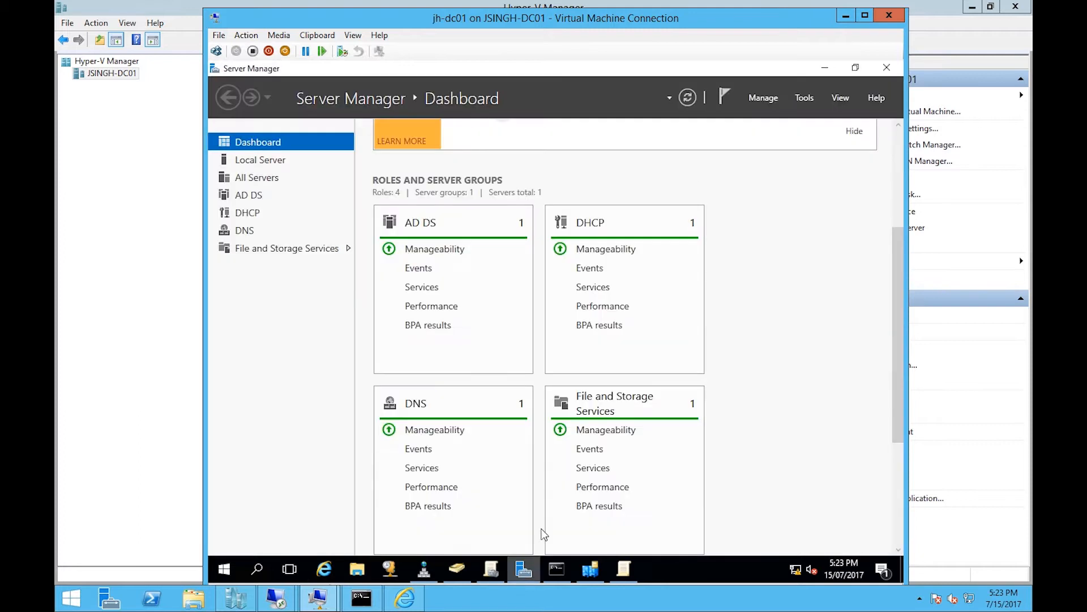
click(798, 98)
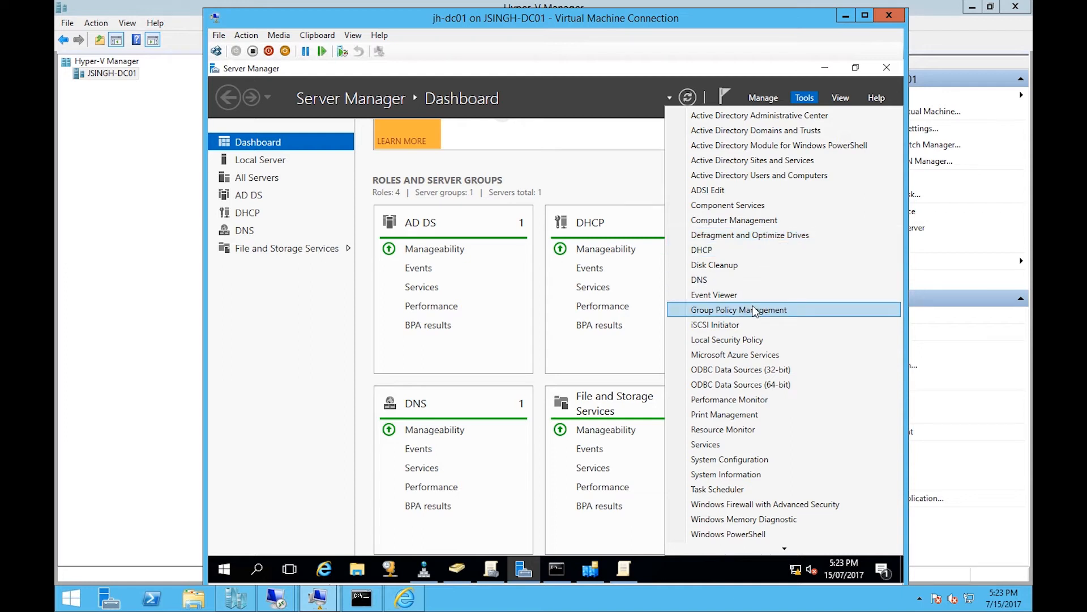
click(258, 413)
click(493, 569)
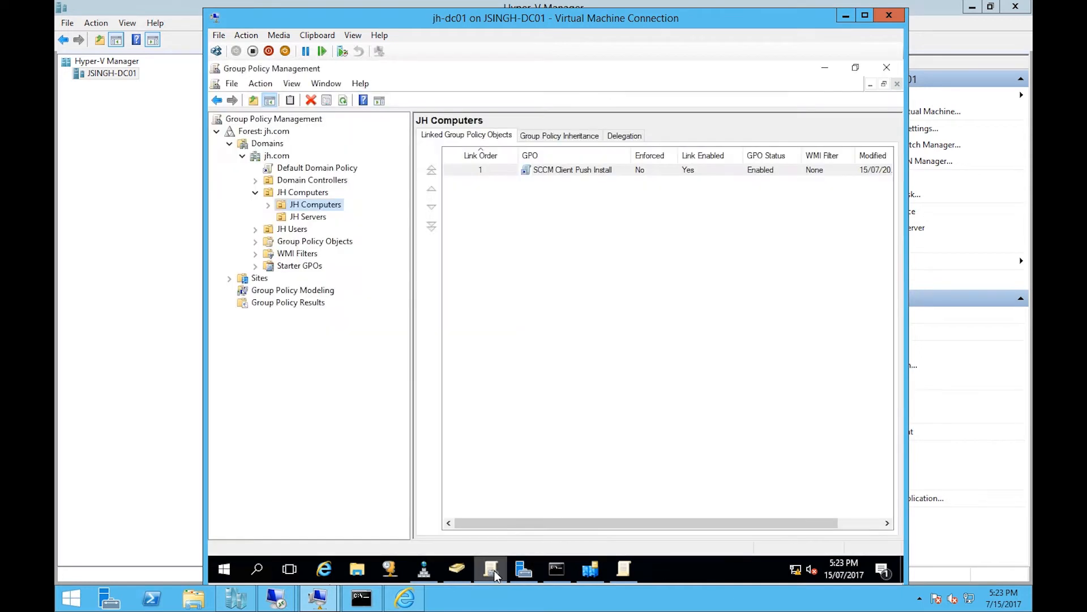
Select the nested JH Computers OU inside the parent JH Computers OU of the jh.com domain
click(266, 132)
click(264, 146)
click(271, 157)
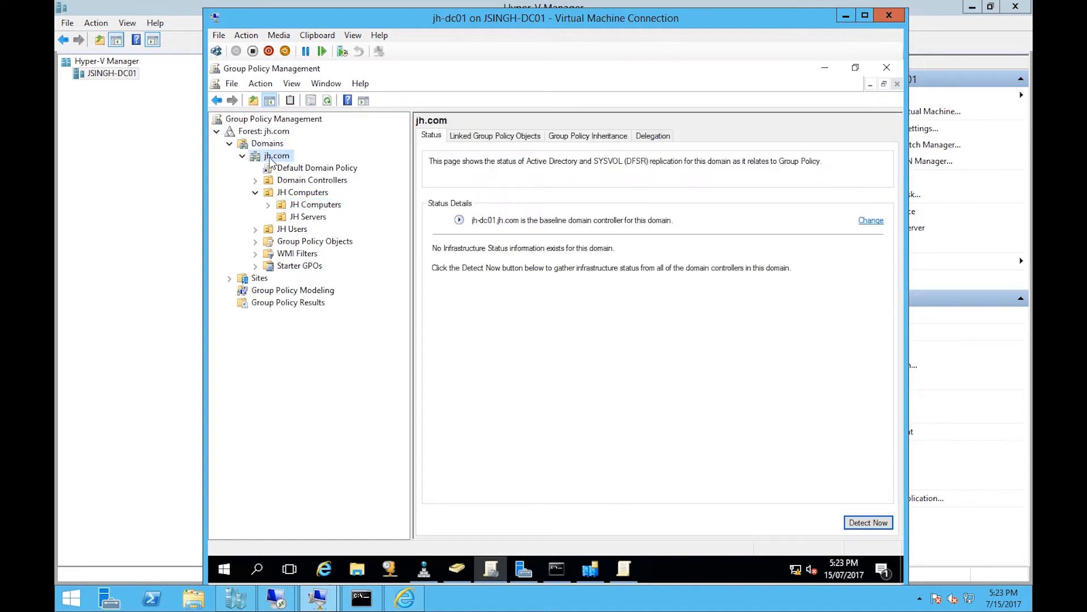
click(255, 192)
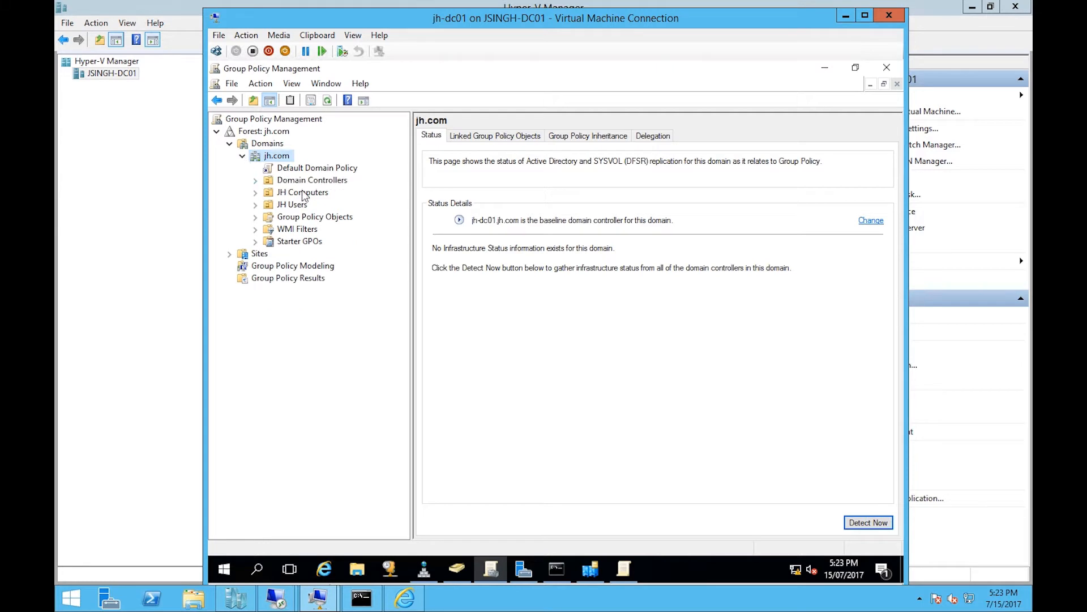
click(306, 193)
click(256, 193)
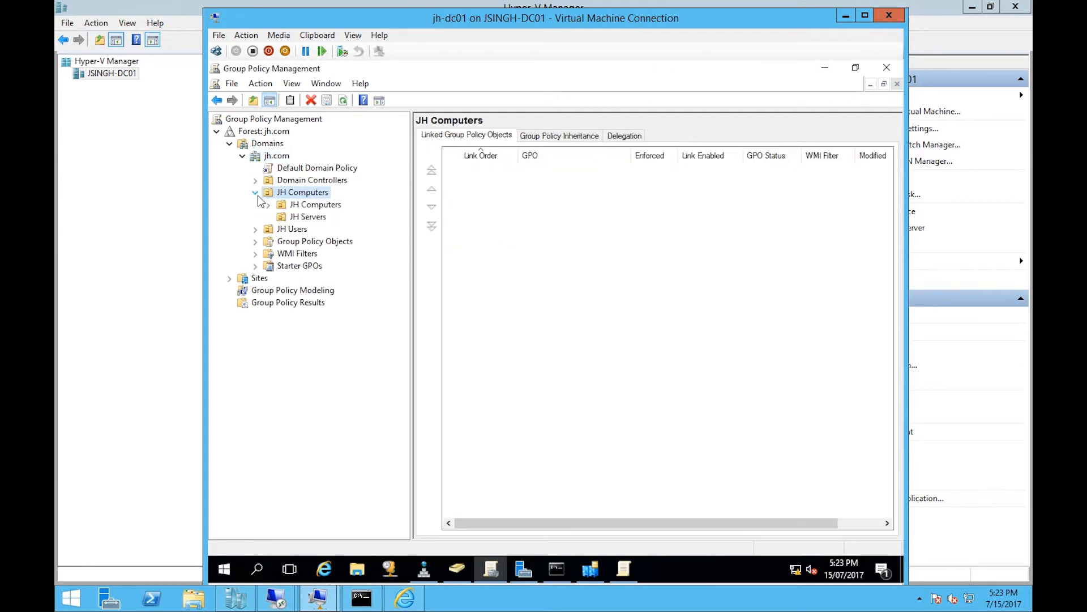
click(301, 205)
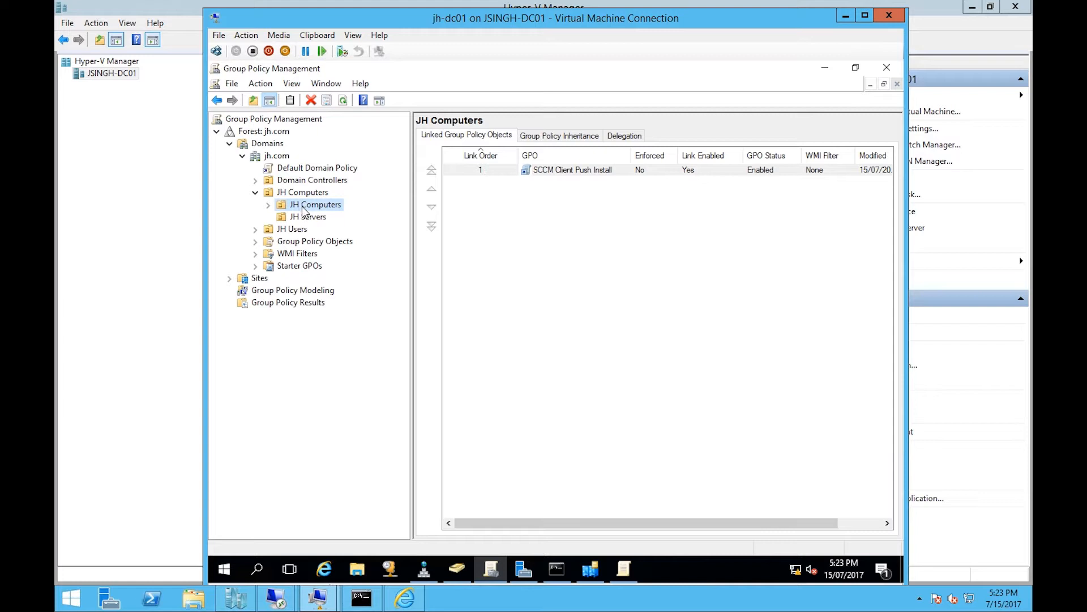
Start creating a new GPO linked to the nested JH Computers OU, and cancel it
right_click(301, 207)
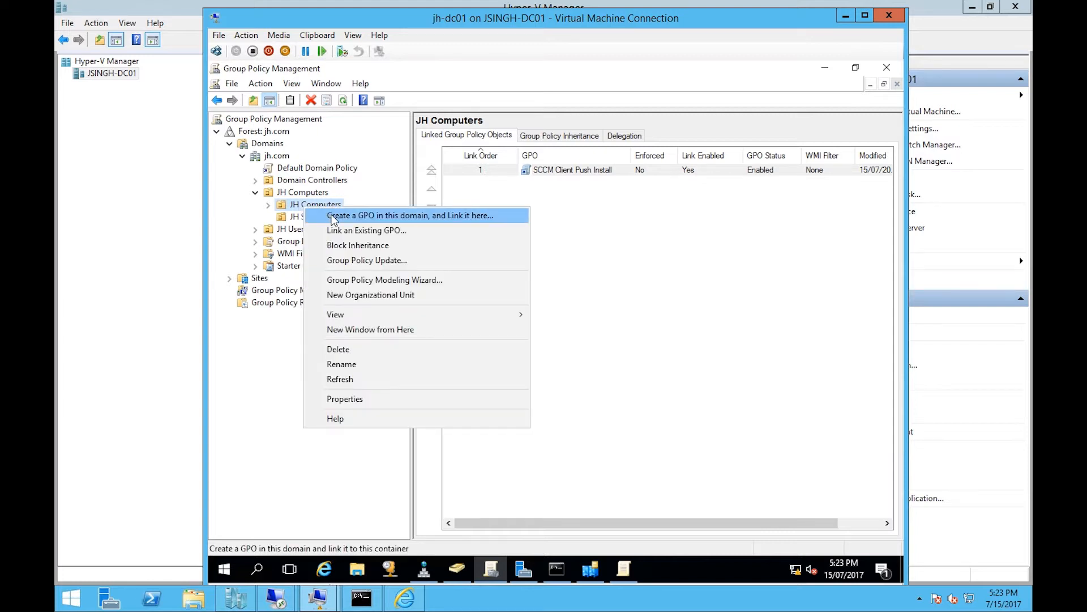
click(332, 214)
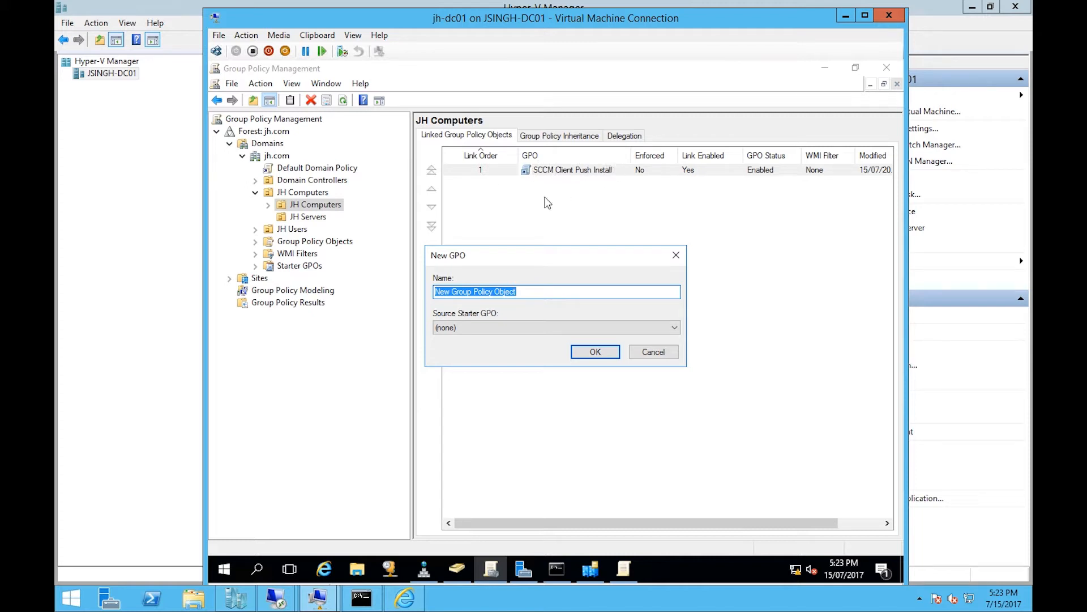
click(675, 255)
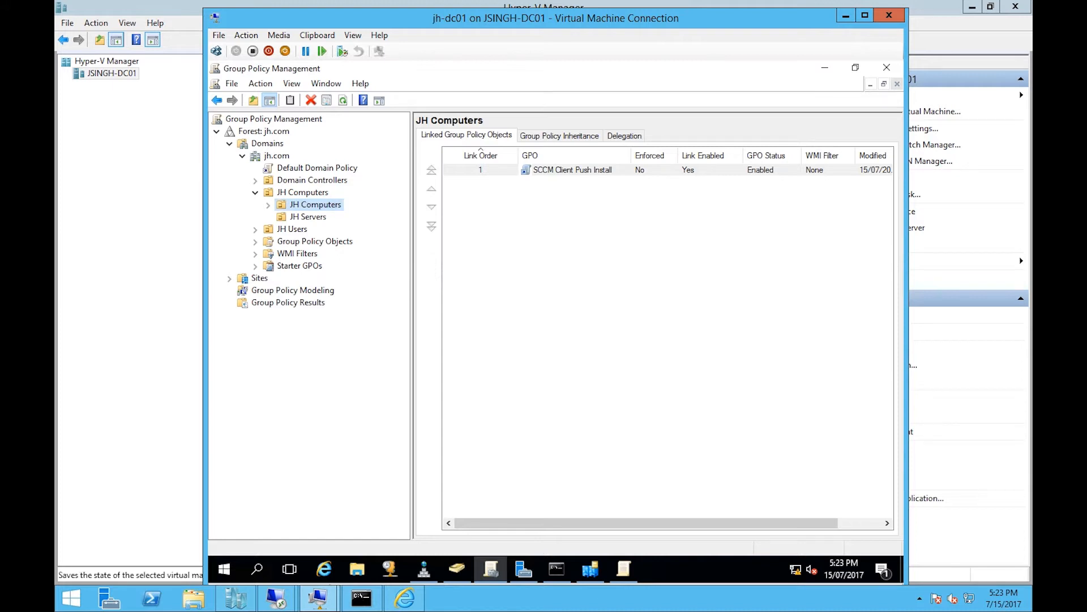
Open the linked SCCM Client Push Install GPO for editing
click(604, 173)
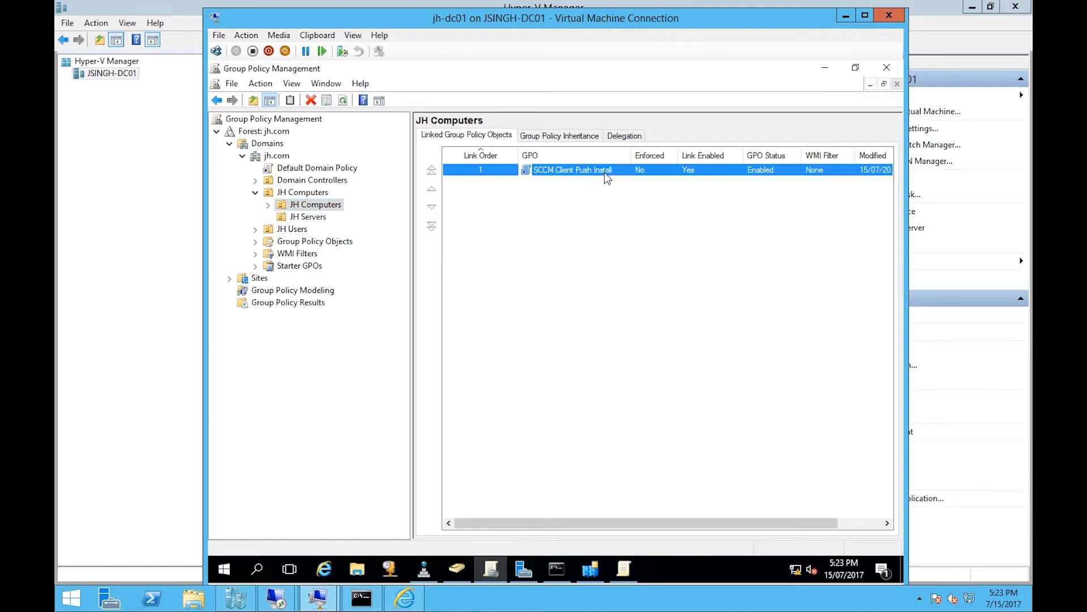
right_click(604, 173)
click(574, 185)
right_click(585, 171)
click(612, 182)
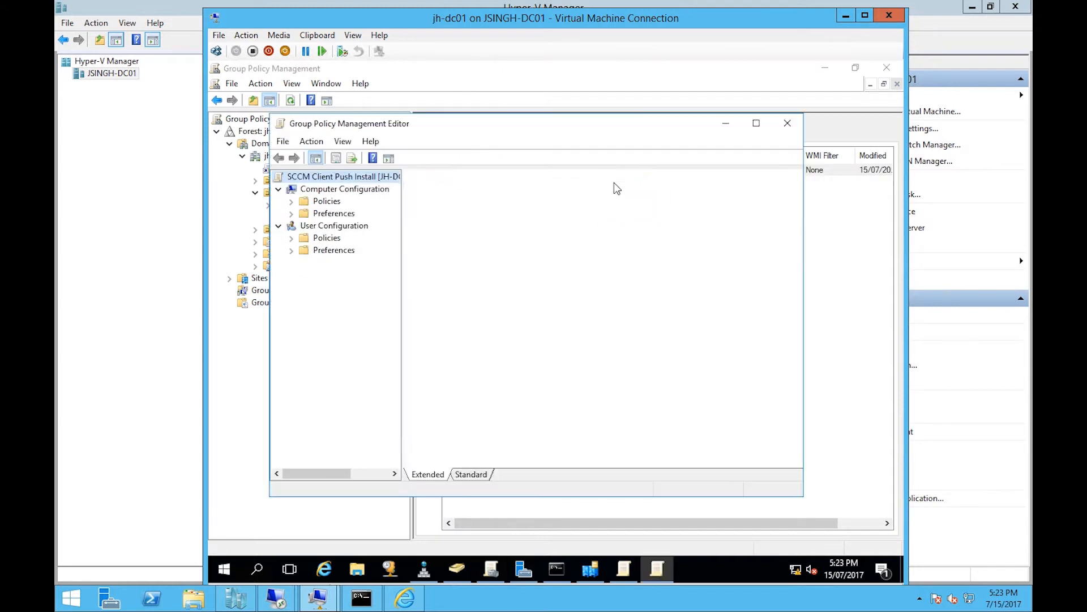
Show the Inbound Rules of Windows Firewall with Advanced Security within the Computer Configuration's Windows security policies
click(291, 201)
click(305, 226)
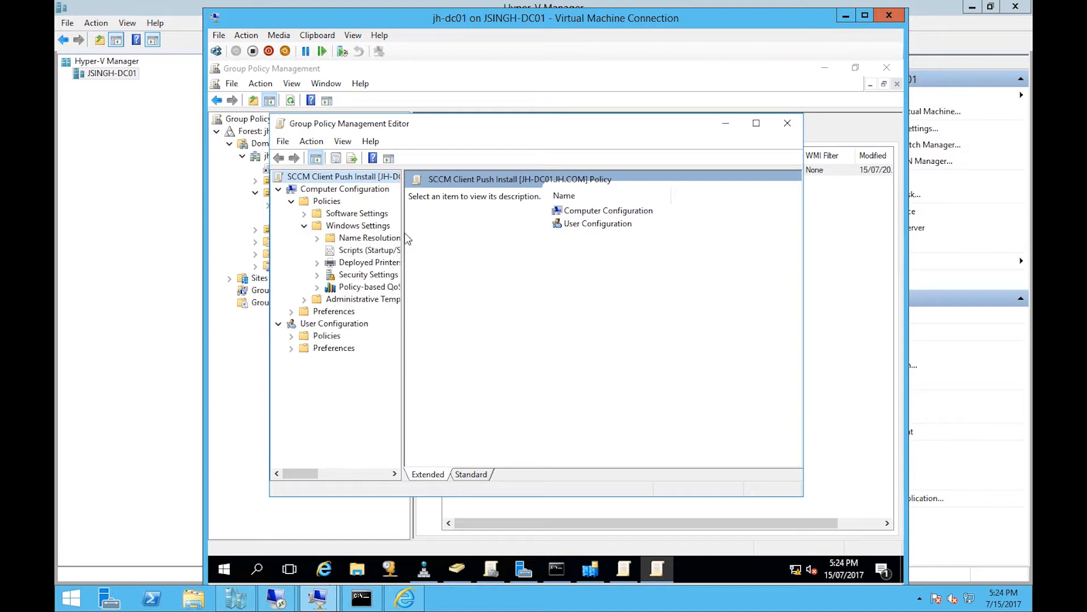
drag(402, 233, 456, 249)
click(317, 274)
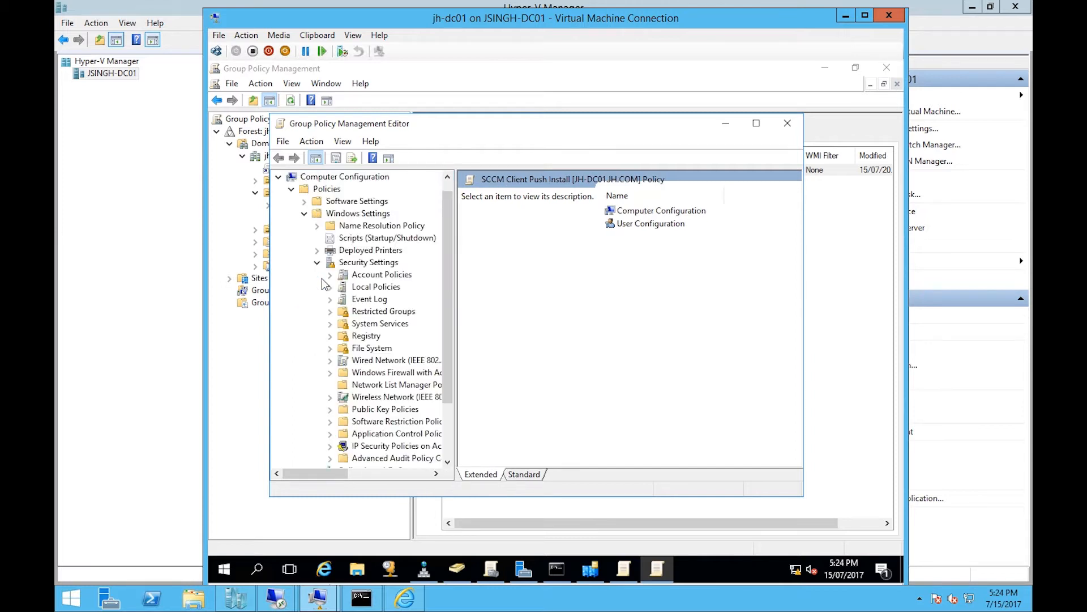
drag(448, 243, 447, 271)
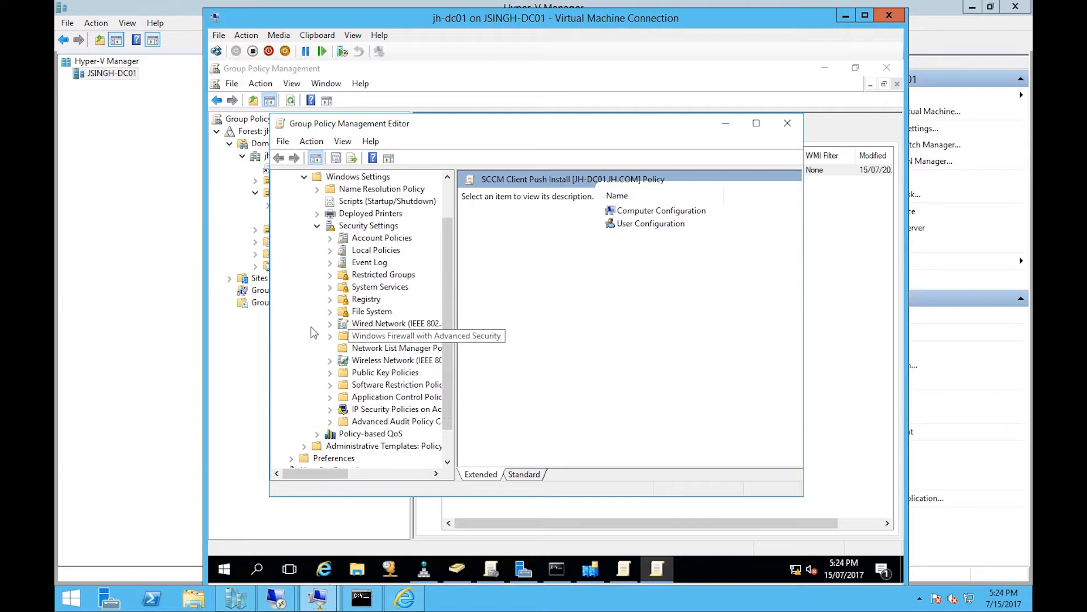
click(329, 336)
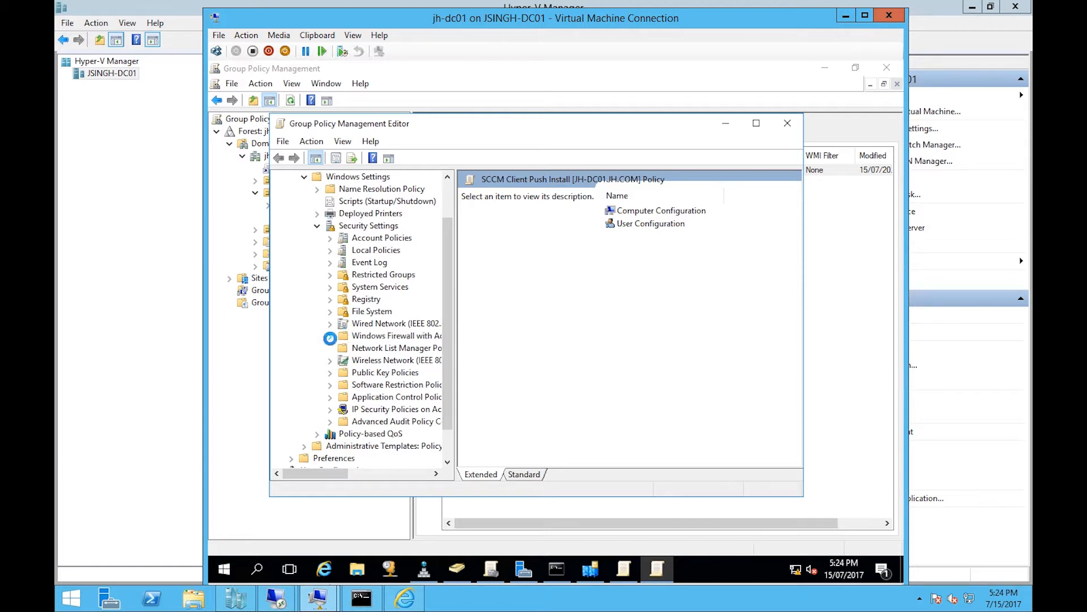
click(671, 212)
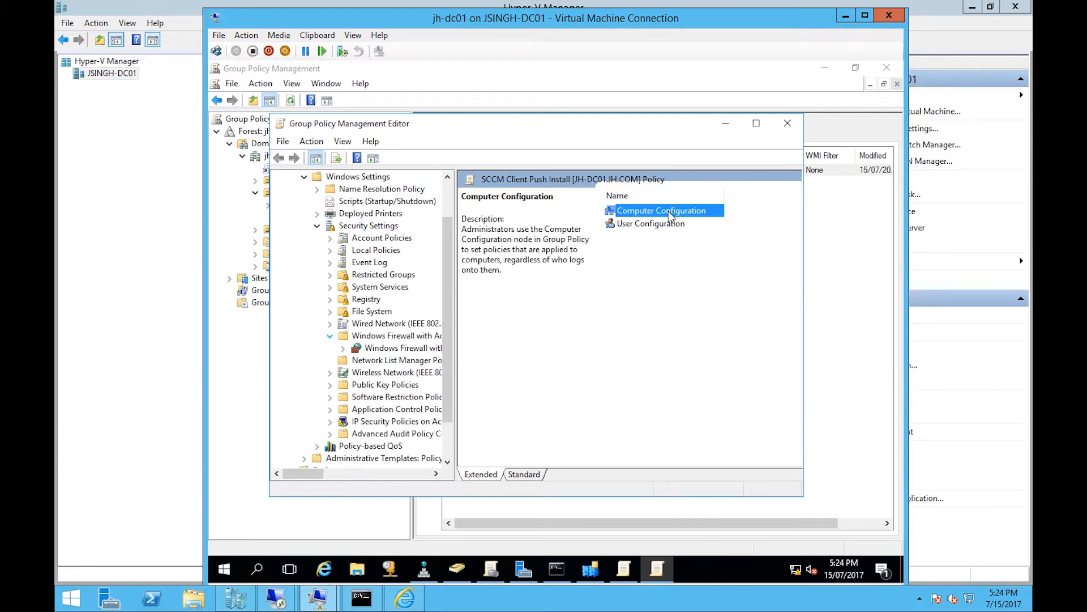
click(391, 347)
click(343, 348)
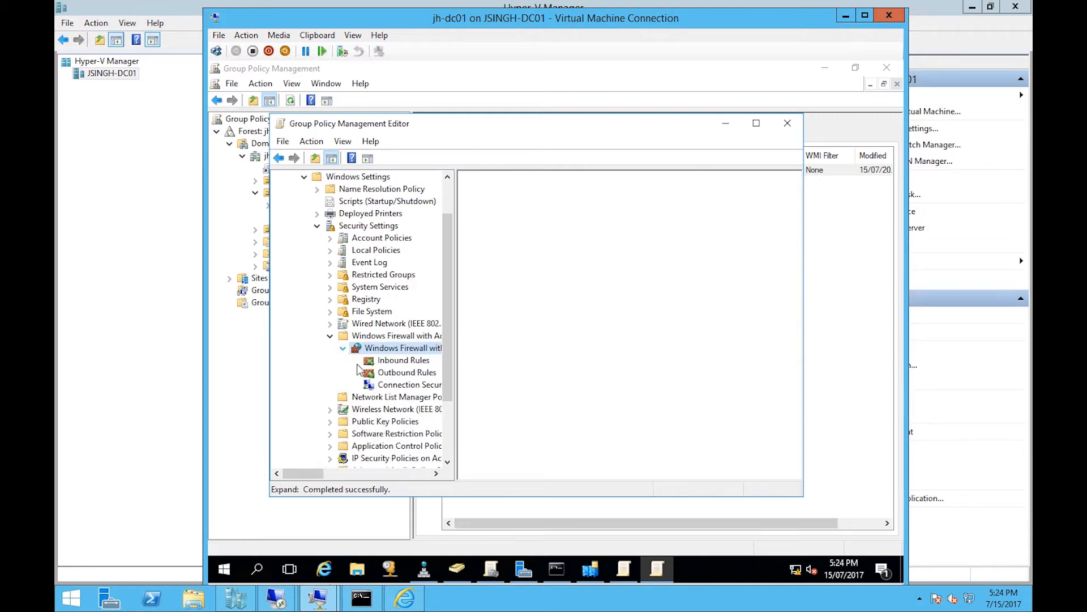
click(390, 361)
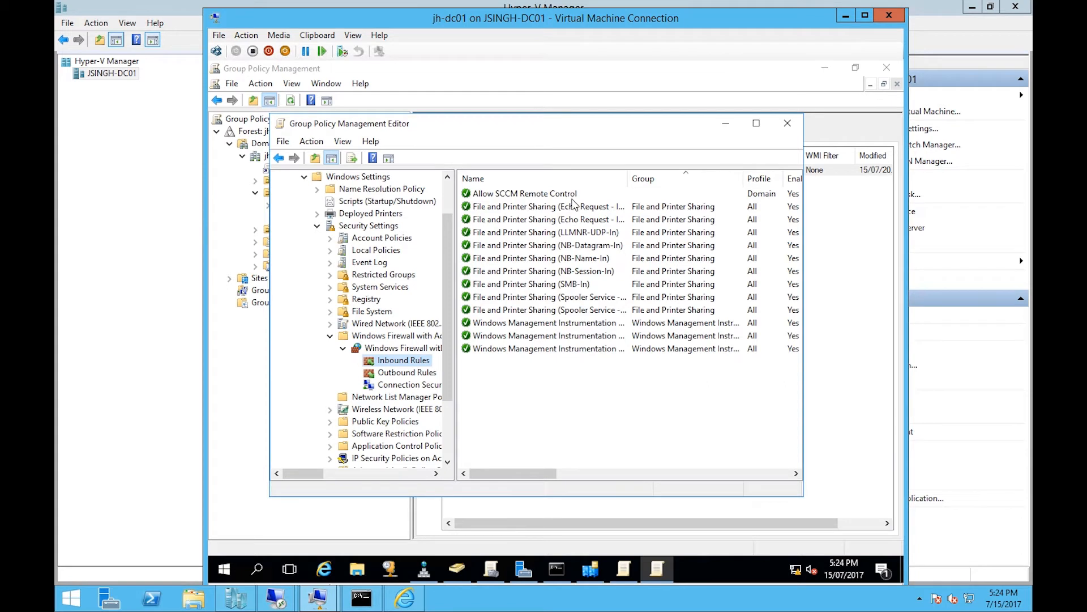
Start a new inbound firewall rule of the Predefined type, using File and Printer Sharing
click(388, 374)
click(410, 363)
right_click(405, 365)
click(420, 369)
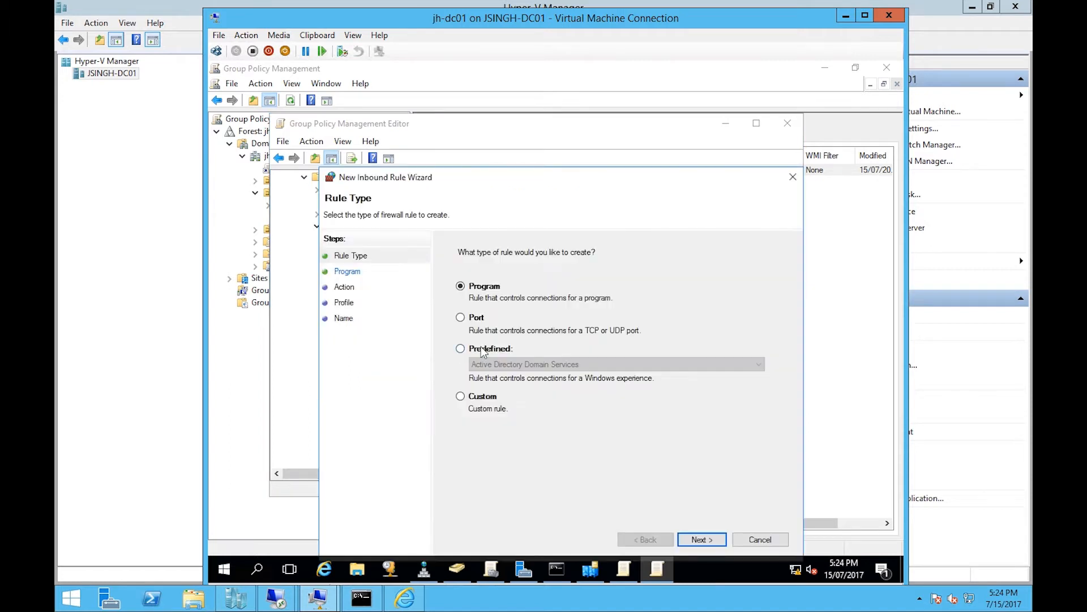
click(480, 348)
click(492, 365)
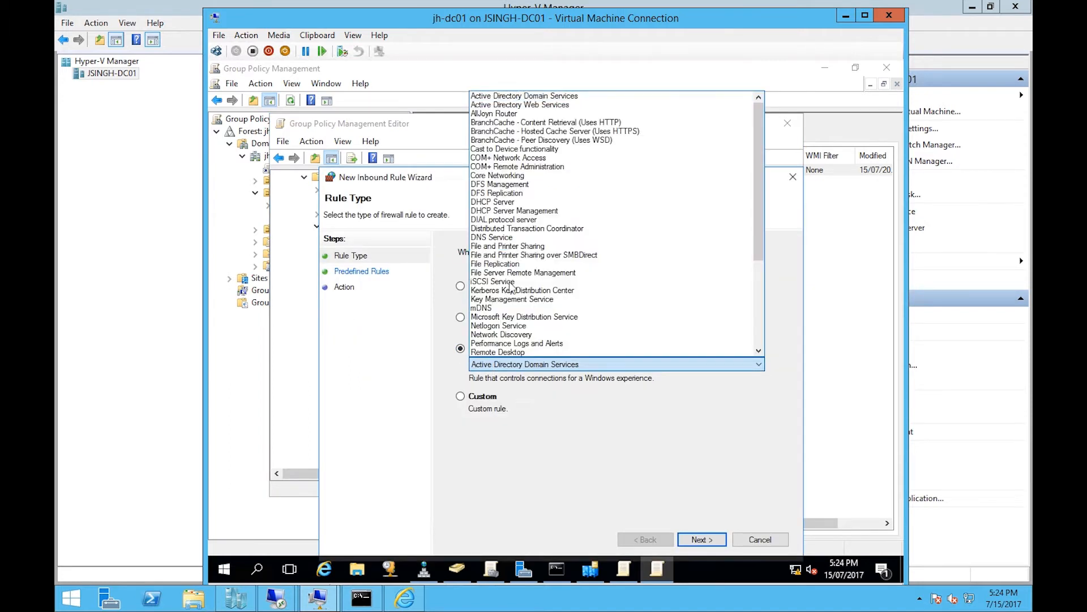
click(517, 246)
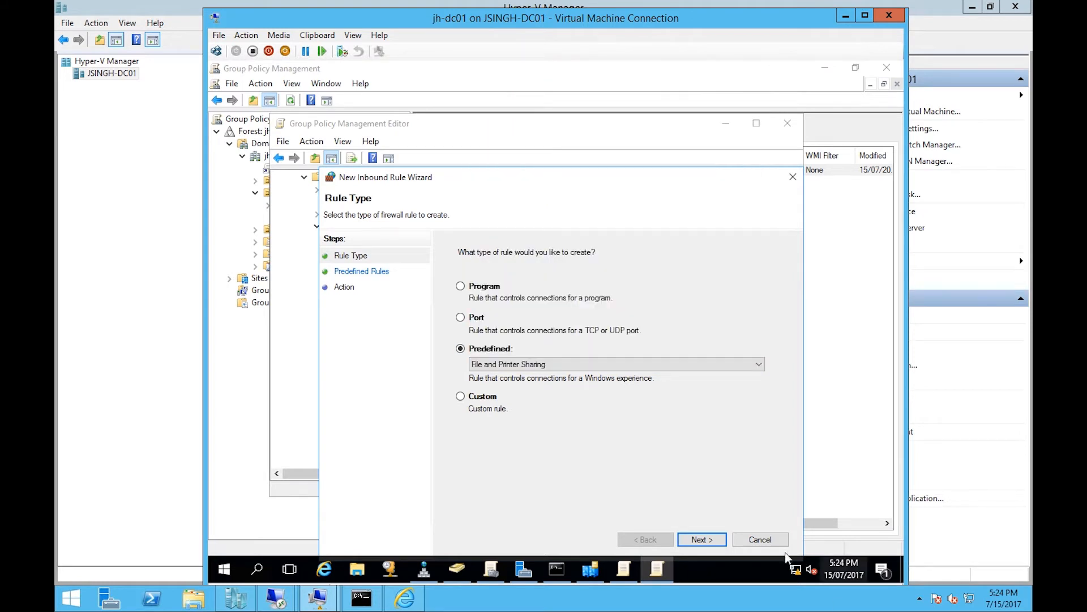
click(702, 539)
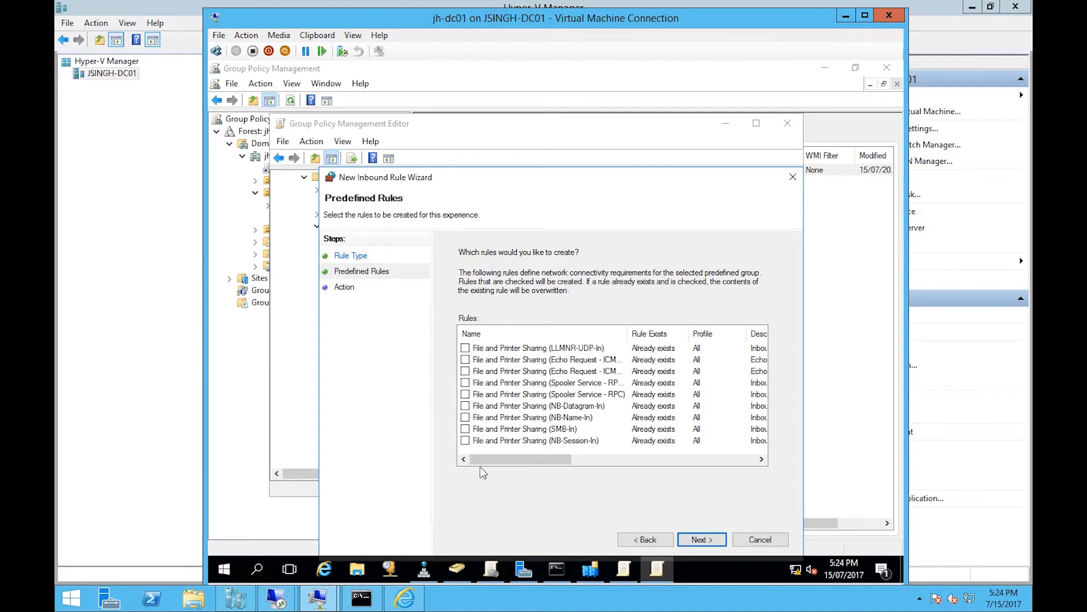
Include every File and Printer Sharing rule, proceed to the Allow the connection action, and cancel the wizard
click(481, 359)
click(465, 347)
click(465, 359)
click(465, 370)
click(465, 383)
click(465, 394)
click(464, 406)
click(465, 416)
click(465, 429)
click(465, 440)
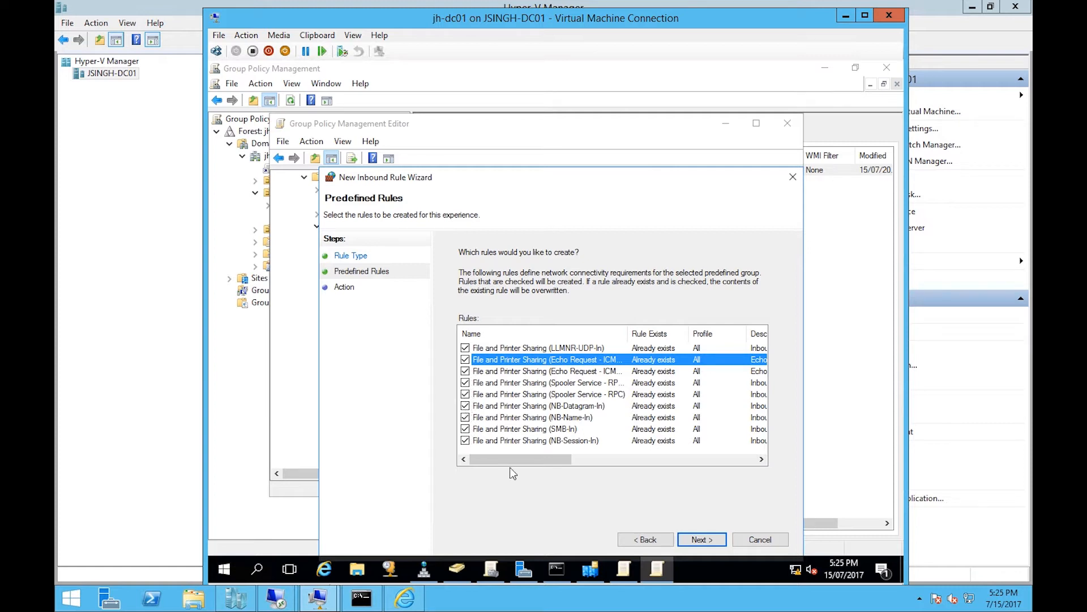
click(702, 538)
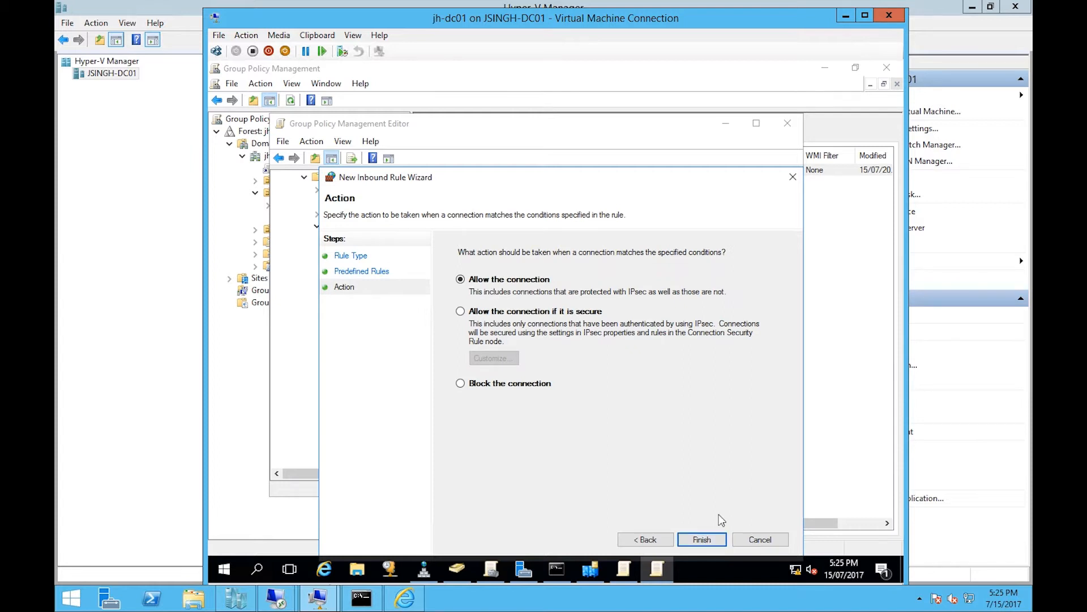
click(755, 540)
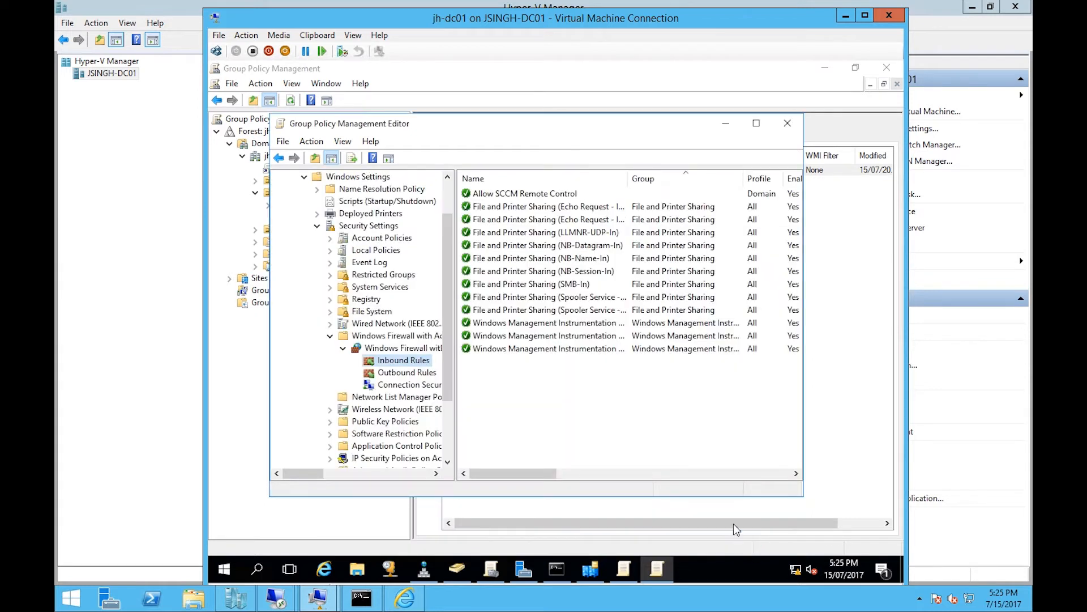
Start another inbound firewall rule of the Predefined type, using Windows Management Instrumentation (WMI)
right_click(380, 363)
click(401, 369)
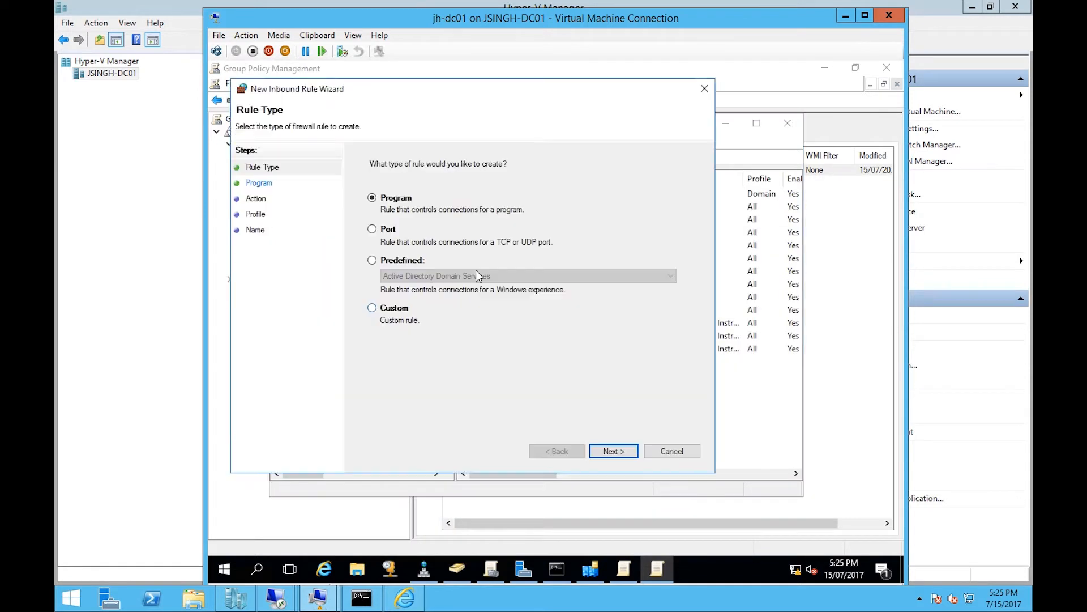
click(372, 260)
click(623, 275)
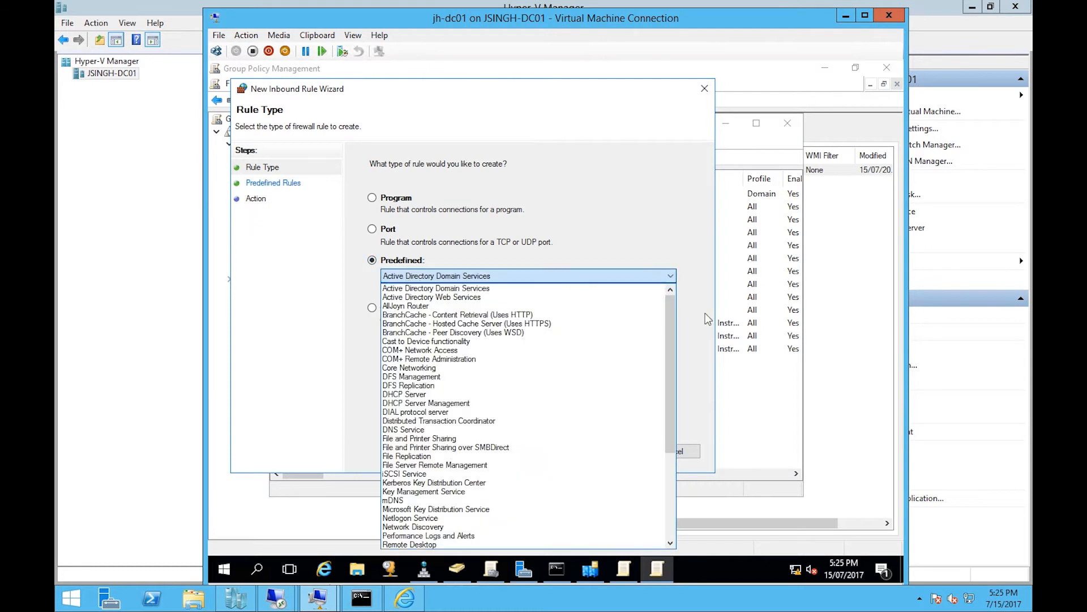
drag(670, 317, 672, 470)
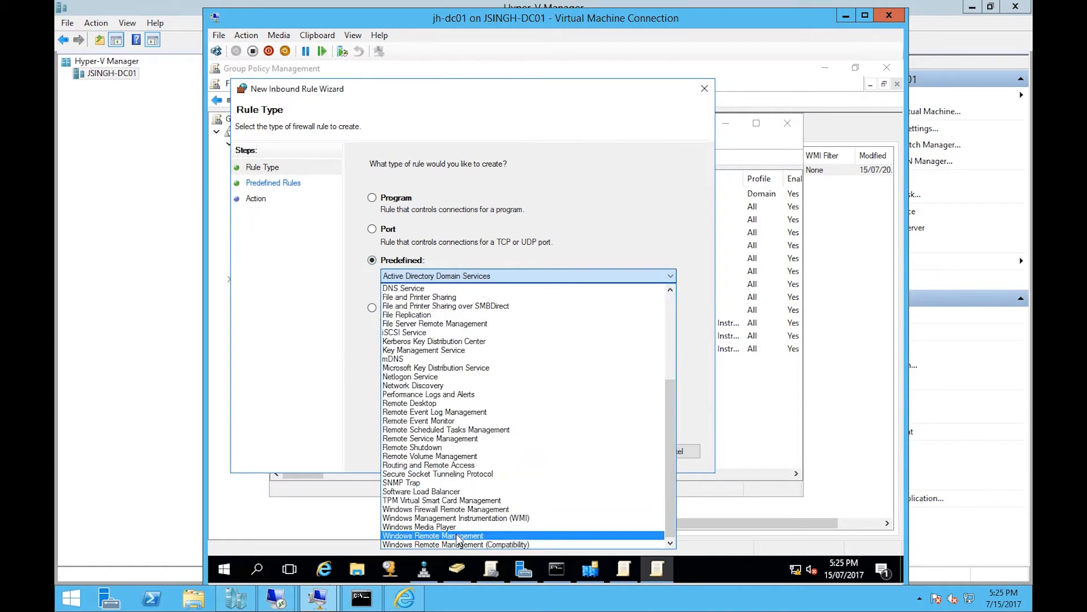
click(480, 517)
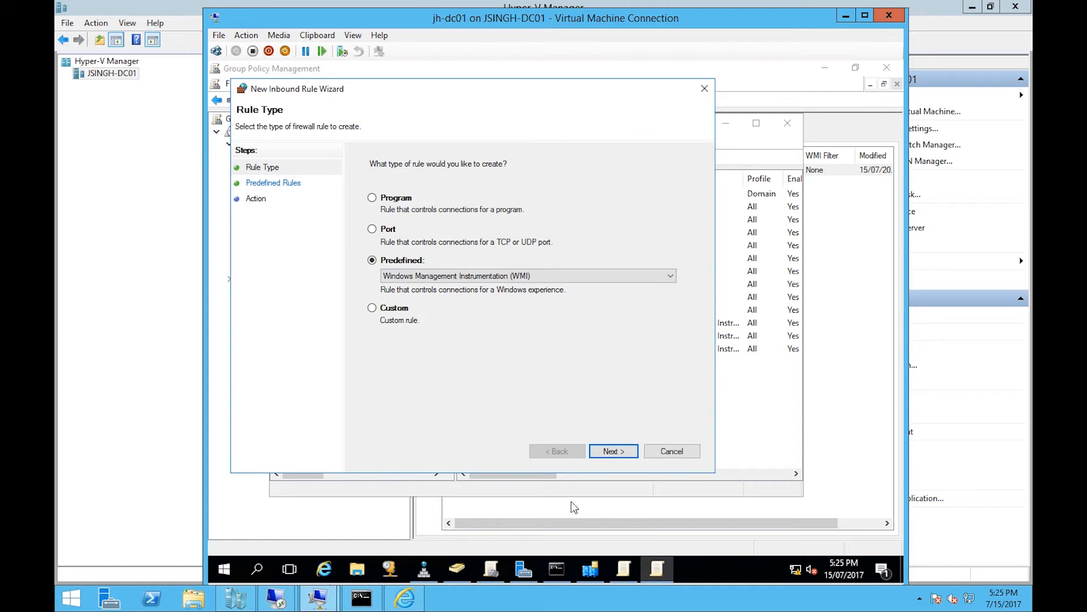
click(614, 450)
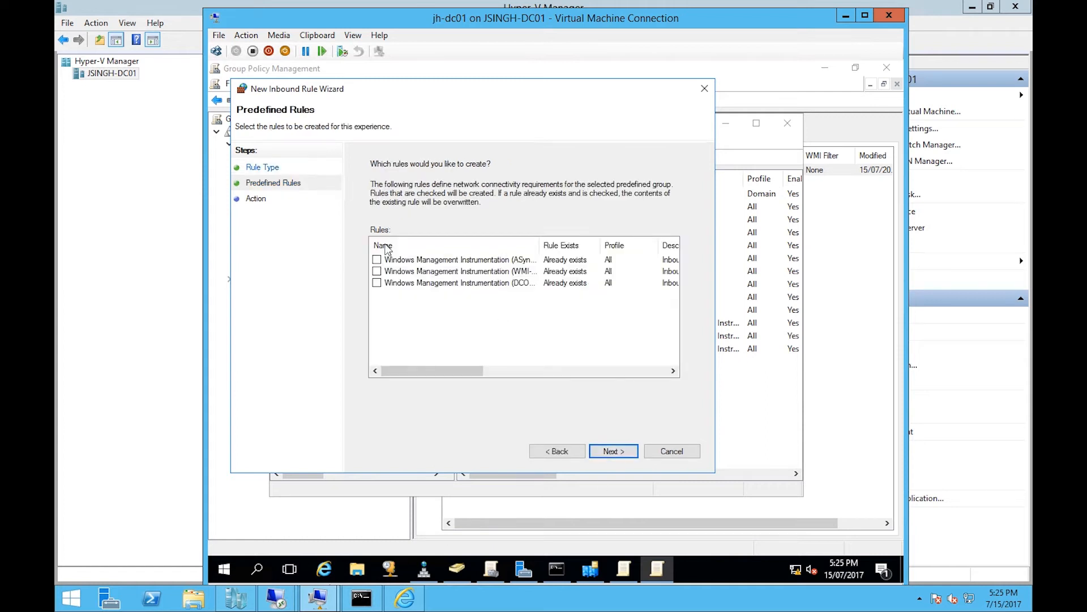
Include all Windows Management Instrumentation rules, proceed to the Allow the connection action, and cancel the wizard
click(385, 259)
click(377, 261)
click(378, 272)
click(378, 282)
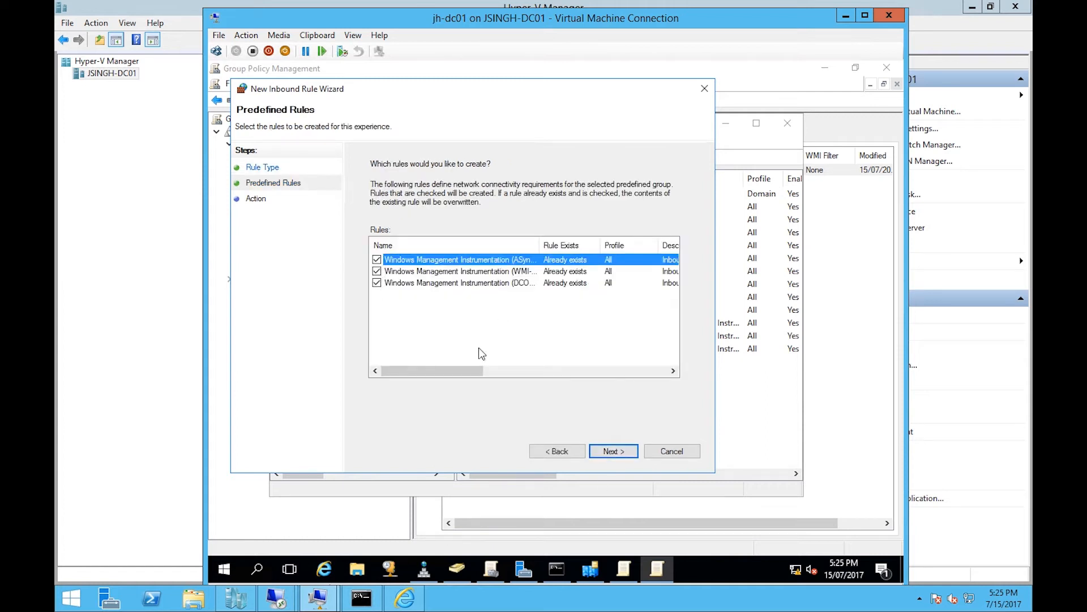
click(607, 451)
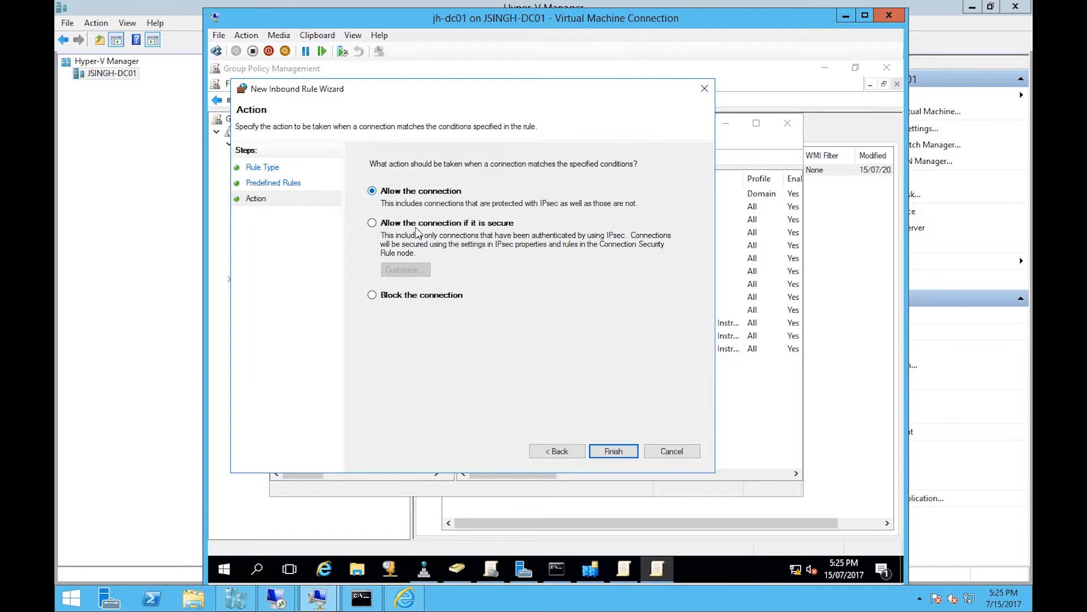
click(679, 454)
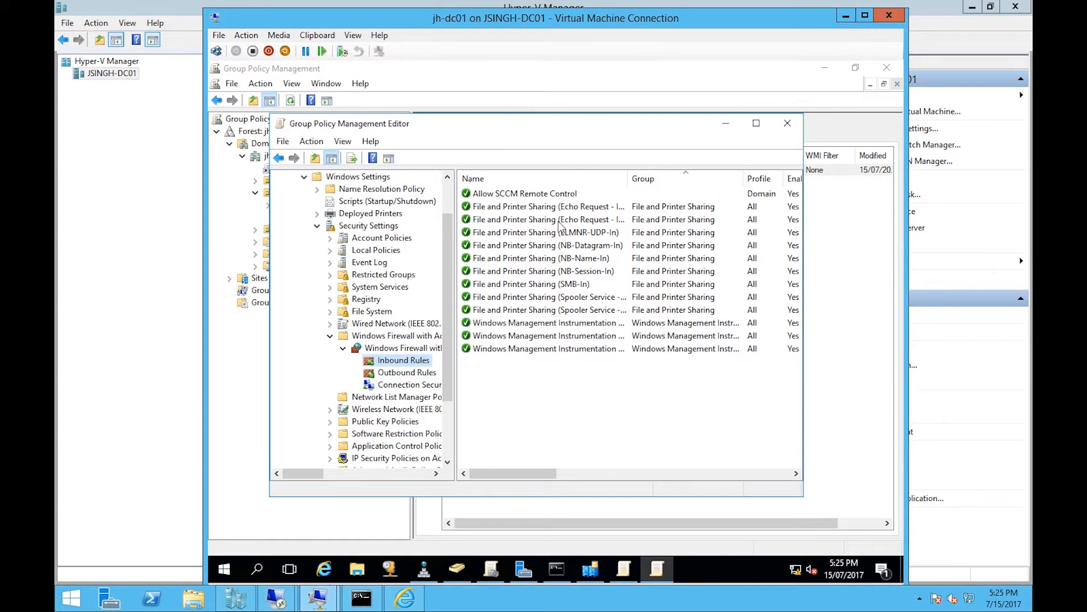
Examine the protocol and local port of the Allow SCCM Remote Control inbound rule, widening the editor window for the columns
click(536, 194)
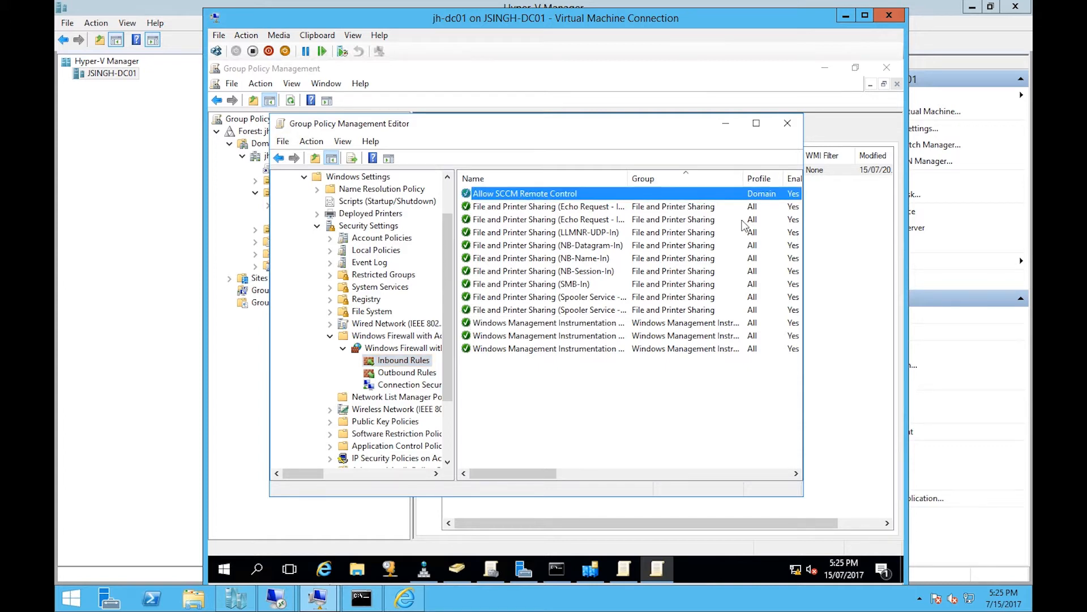
drag(803, 211, 894, 207)
drag(596, 476, 742, 470)
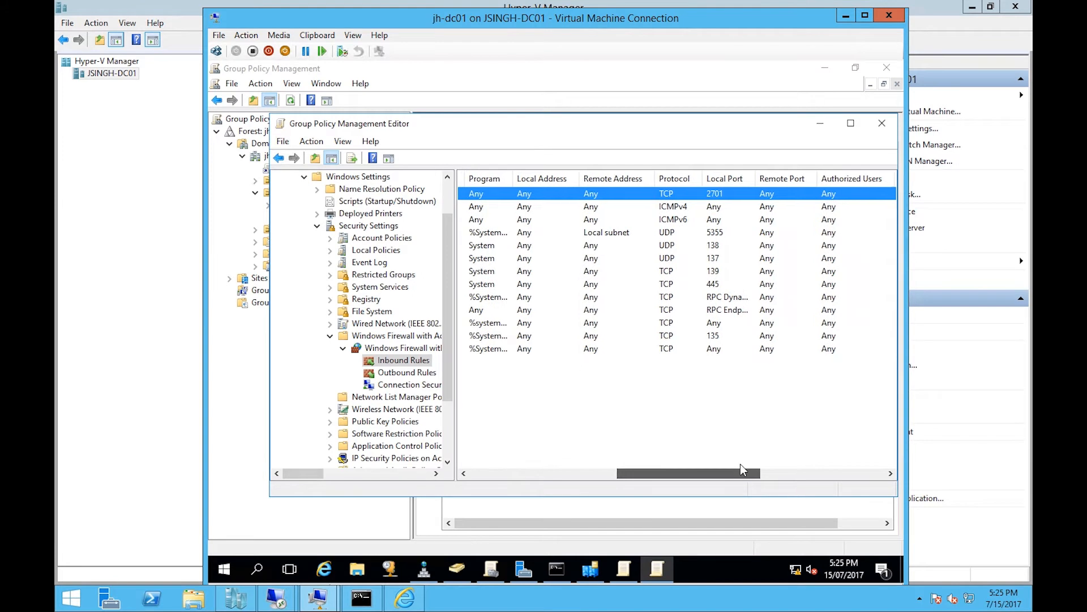
drag(741, 469, 560, 486)
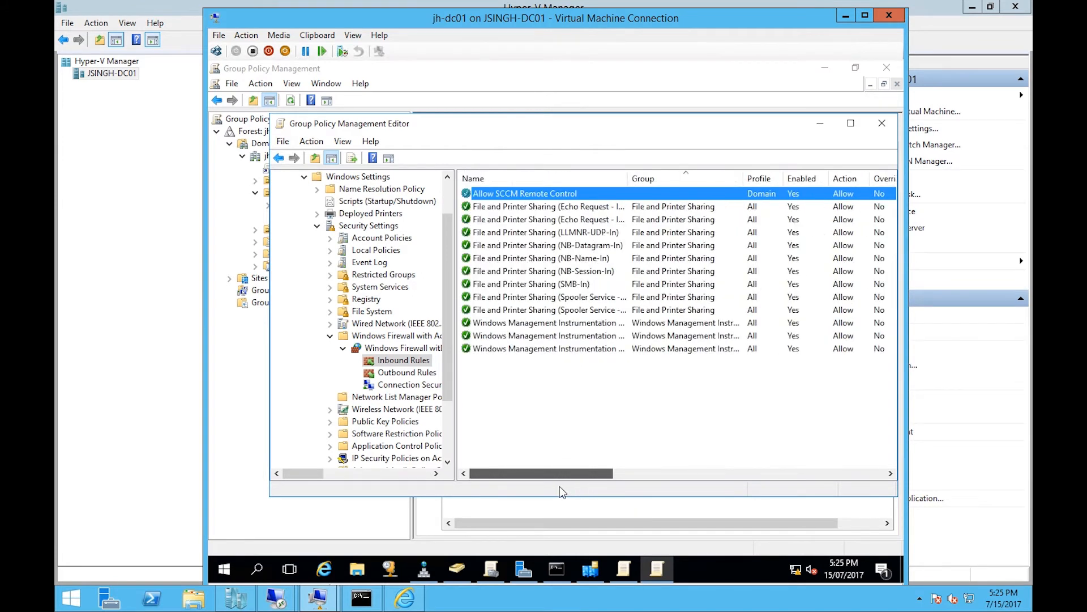
Start a new inbound firewall rule of the Port type for TCP with specific local port 2701
right_click(403, 360)
click(428, 369)
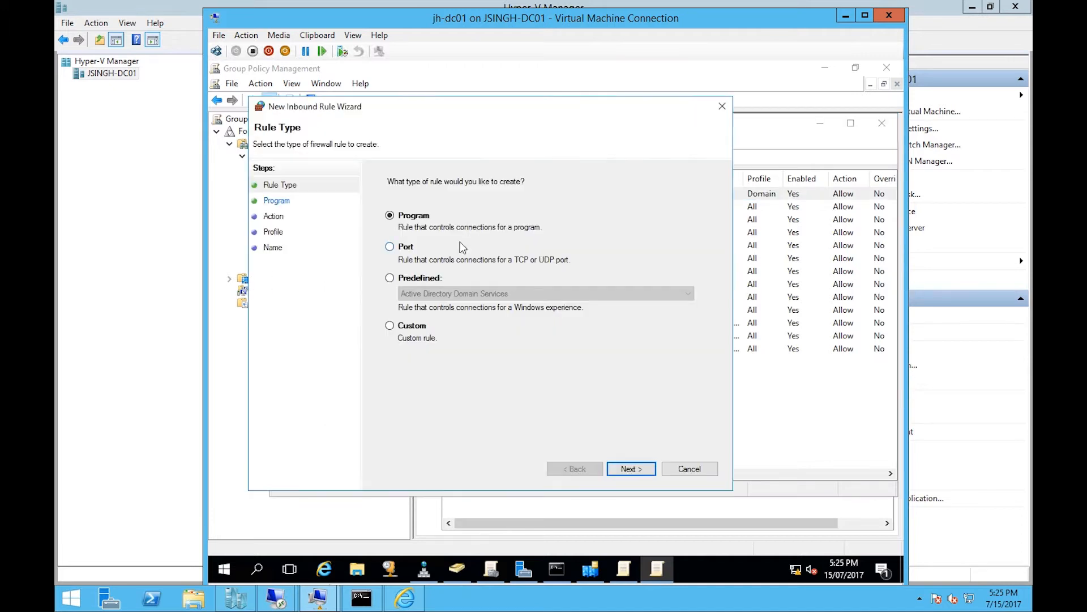
click(389, 246)
key(Return)
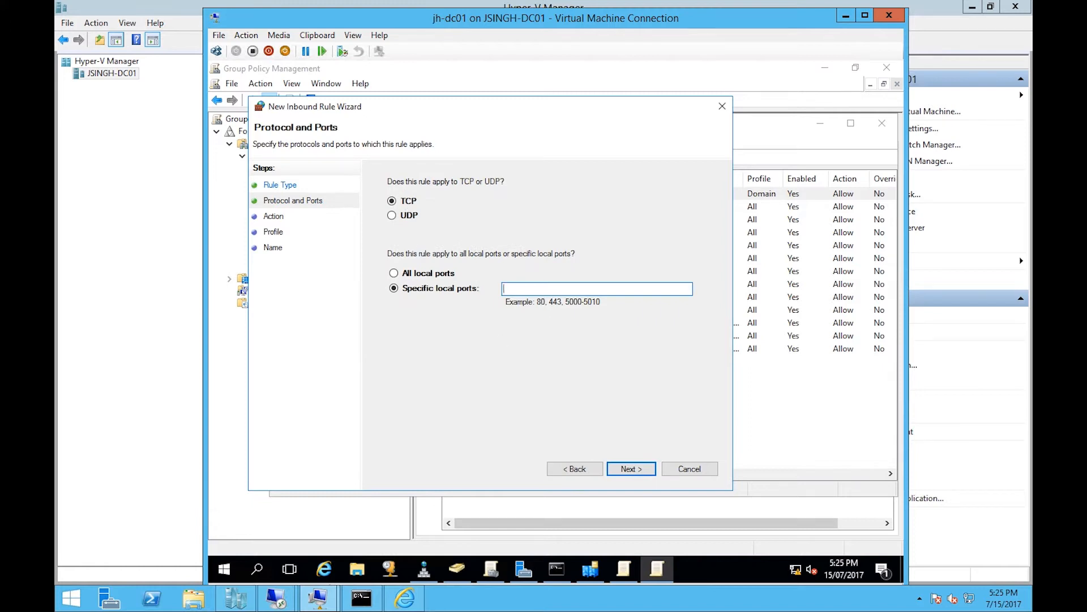
click(567, 283)
text(2701)
Proceed through the action page to the network profiles of the port 2701 rule and cancel the wizard
click(625, 469)
click(623, 470)
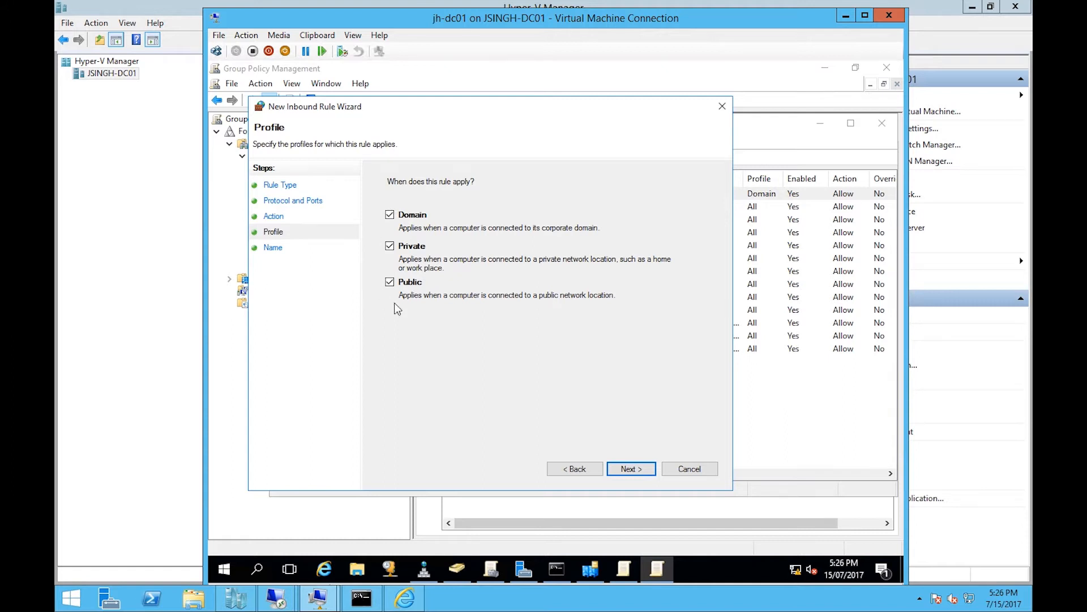
click(399, 247)
click(414, 249)
click(690, 469)
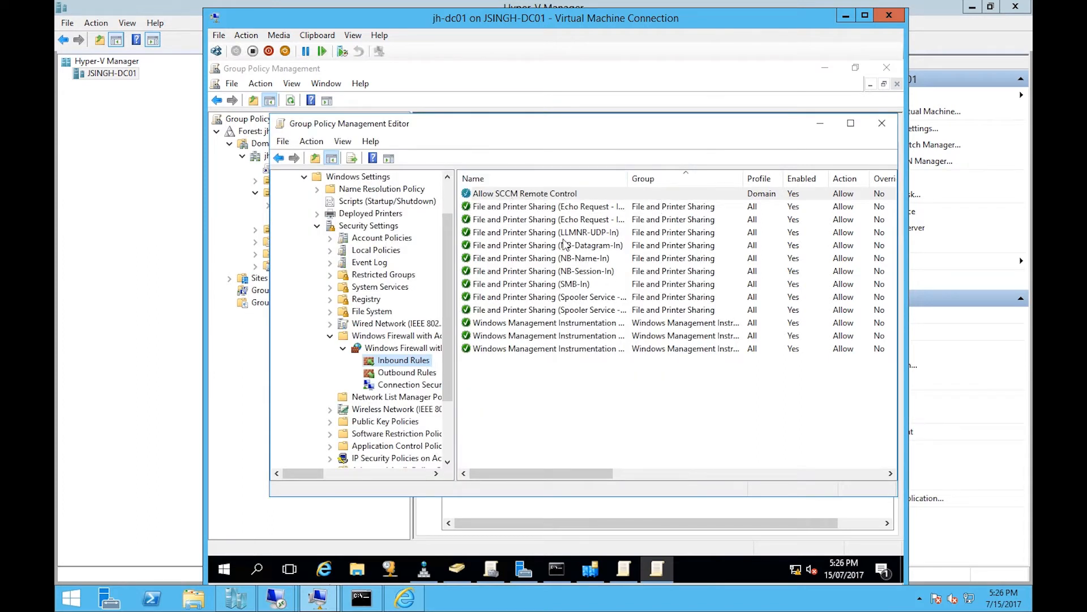
Examine the protocol and remote port of the Allow SCCM Client Notification rule in the outbound rules
click(417, 373)
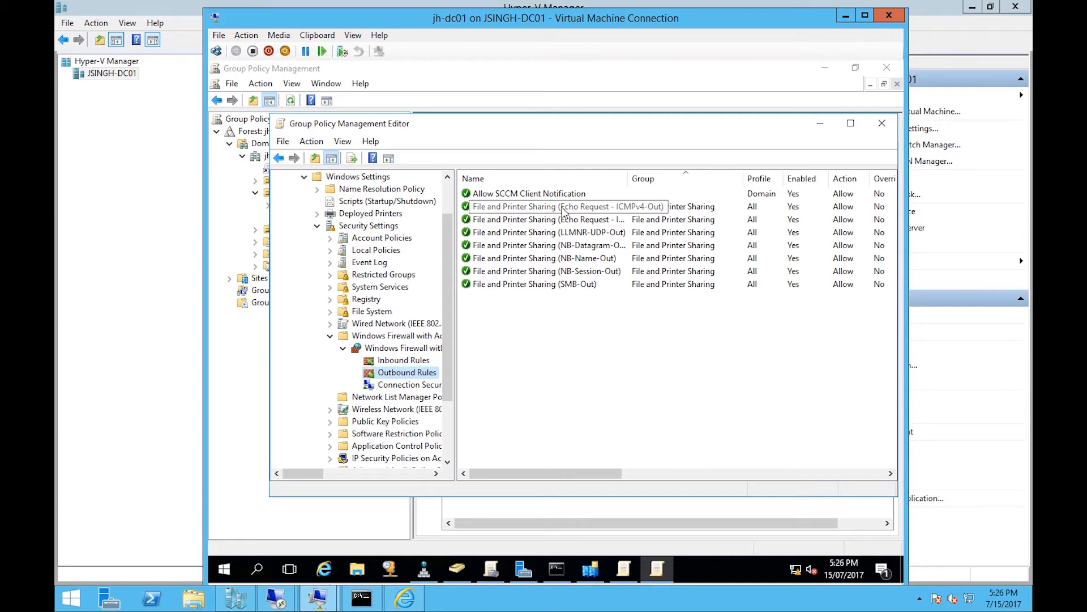
click(542, 196)
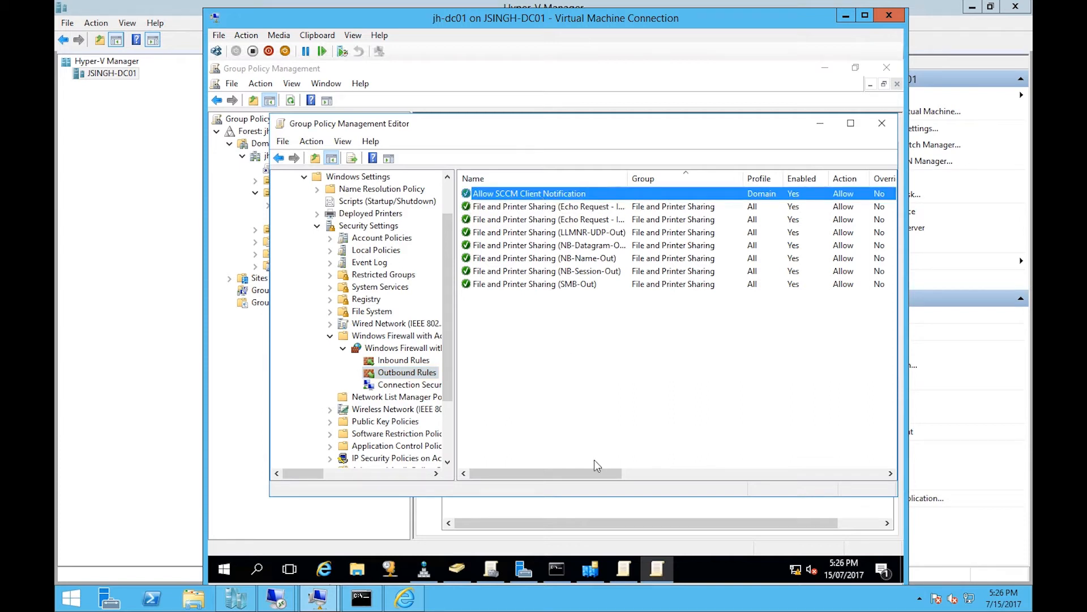
drag(597, 474, 739, 473)
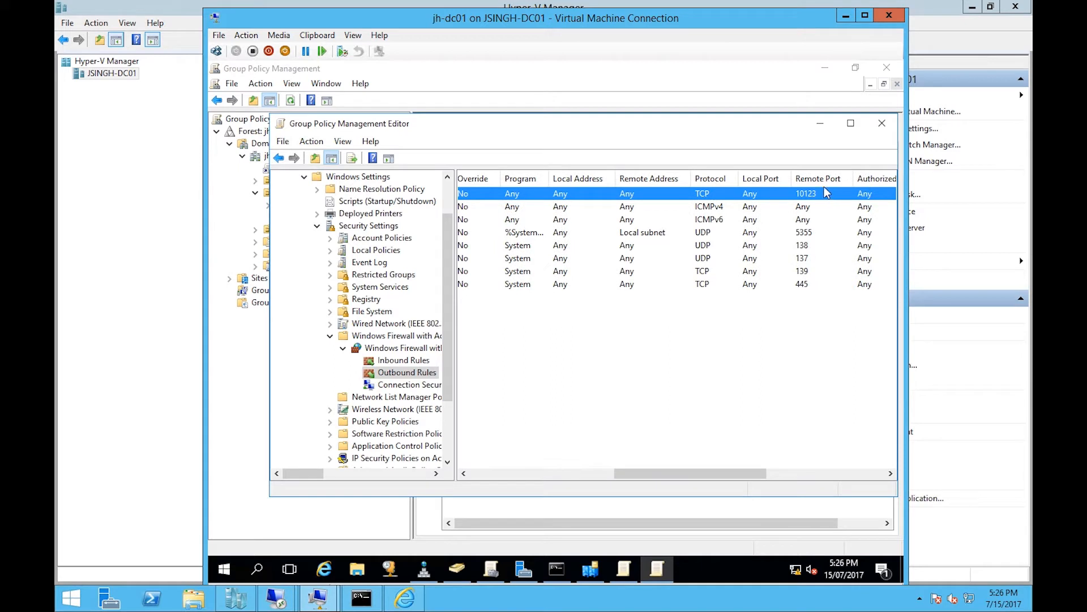
drag(731, 473, 522, 485)
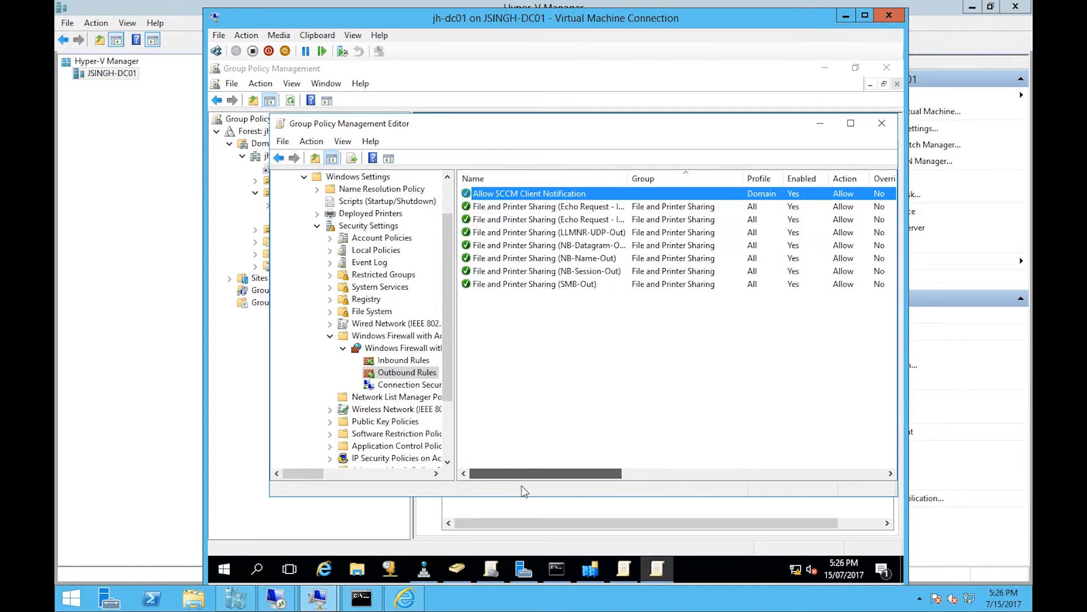
Start a new outbound firewall rule of the Predefined type, using File and Printer Sharing
right_click(399, 376)
click(417, 386)
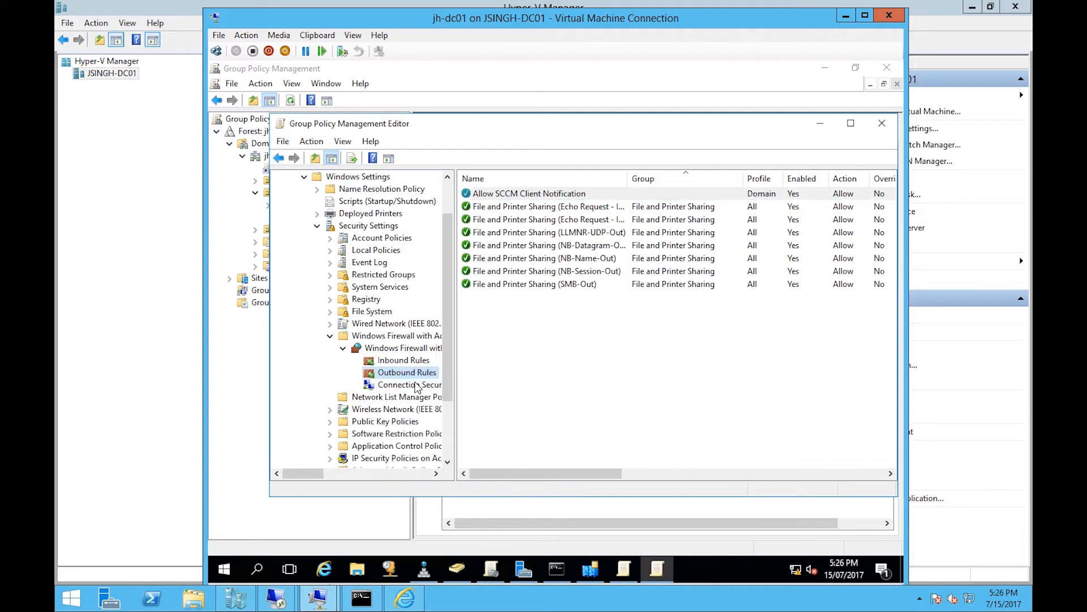
click(439, 296)
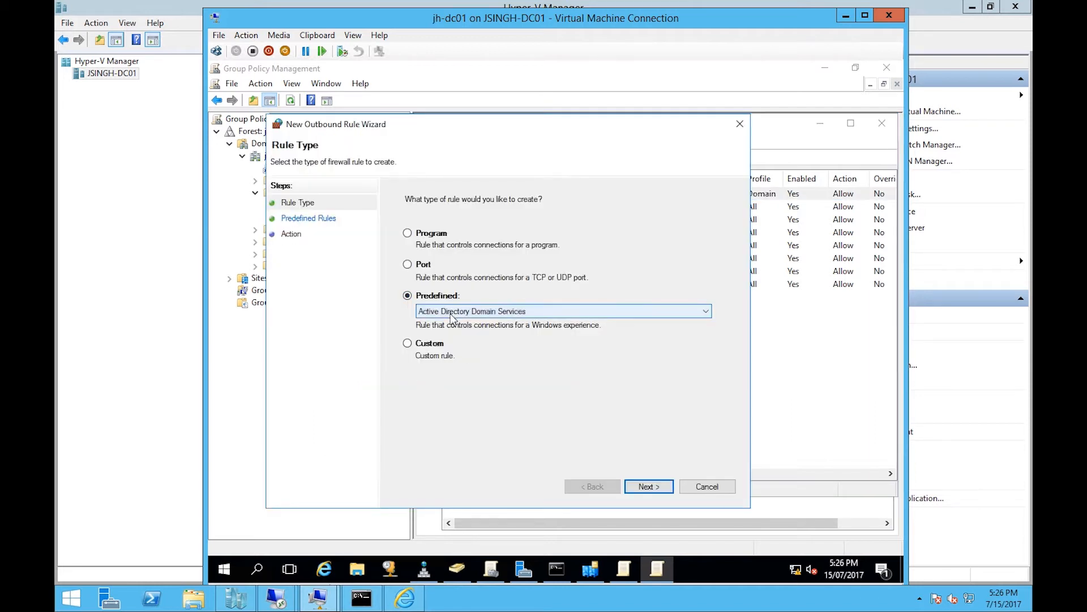
click(450, 311)
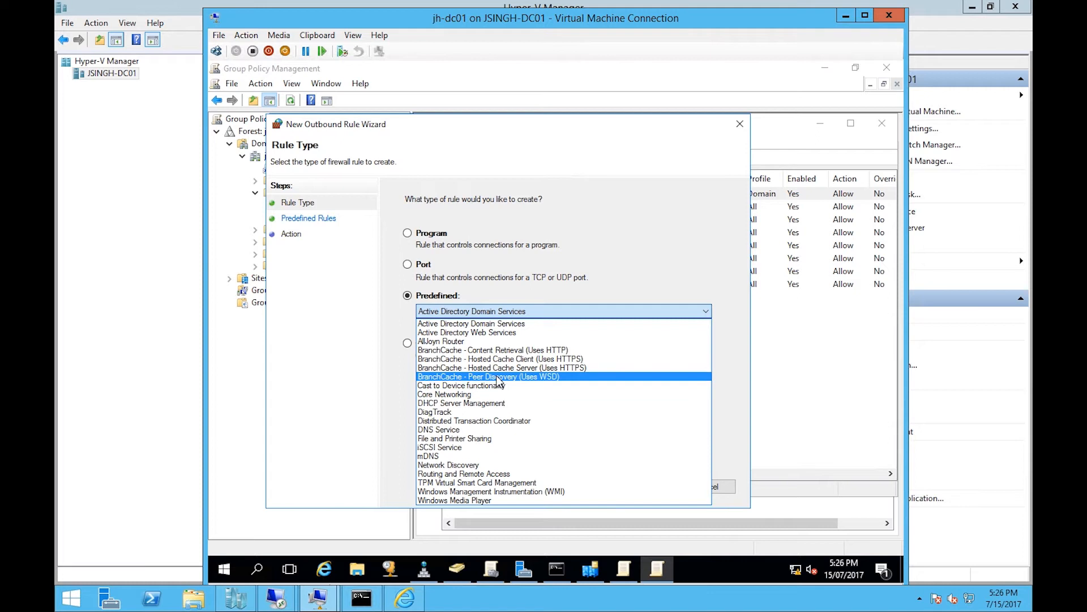
click(479, 439)
click(654, 489)
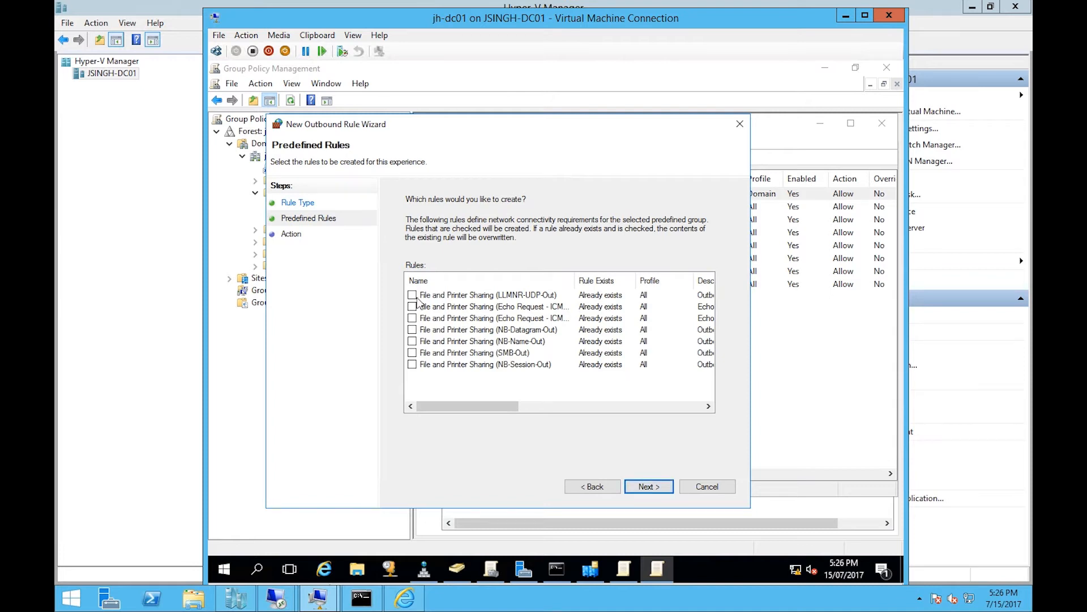
Include the File and Printer Sharing outbound rules, choose Allow the connection, and cancel the wizard
click(412, 295)
click(412, 307)
click(412, 318)
click(412, 340)
click(412, 353)
click(412, 364)
click(649, 486)
click(460, 227)
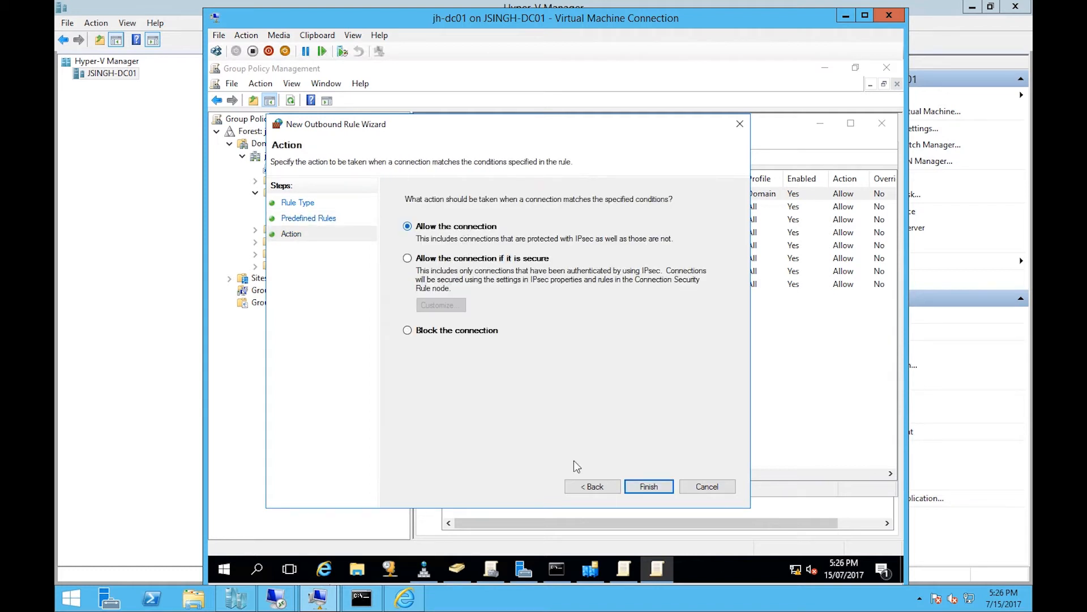
click(708, 487)
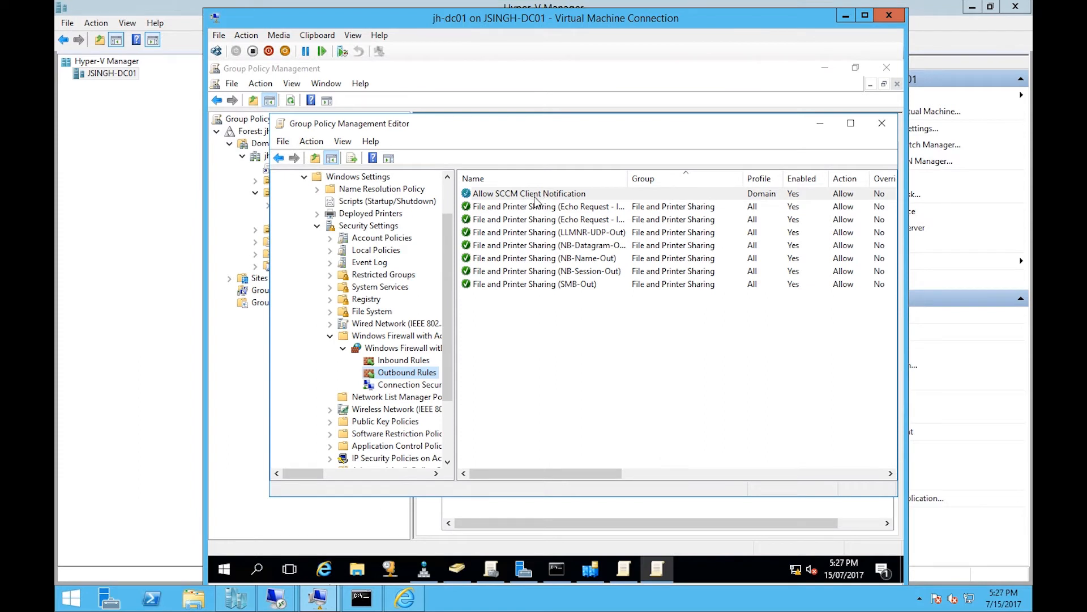
right_click(428, 376)
click(461, 384)
click(440, 282)
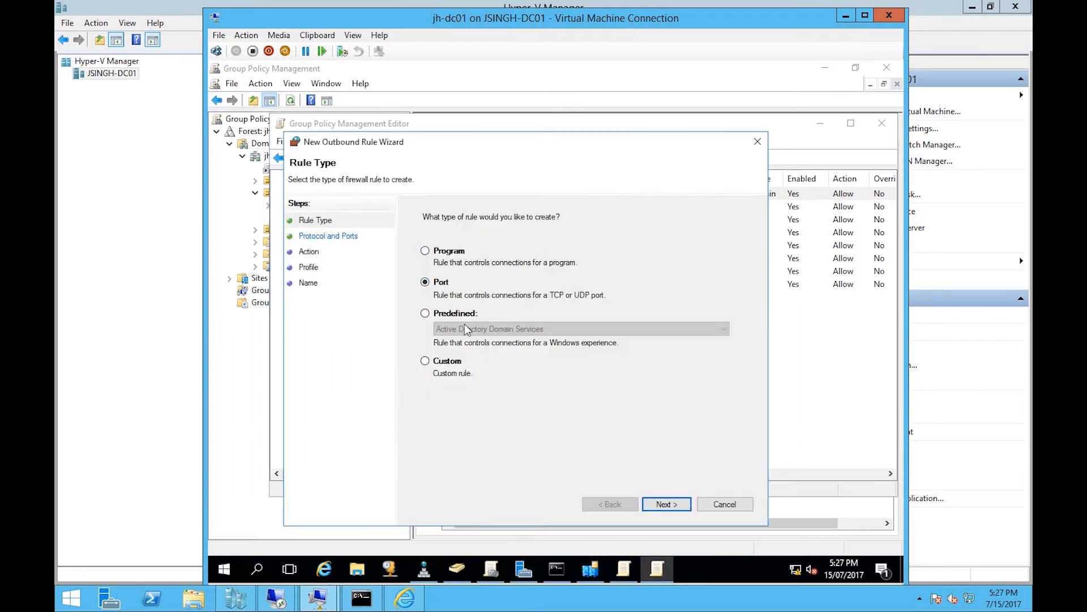
click(672, 507)
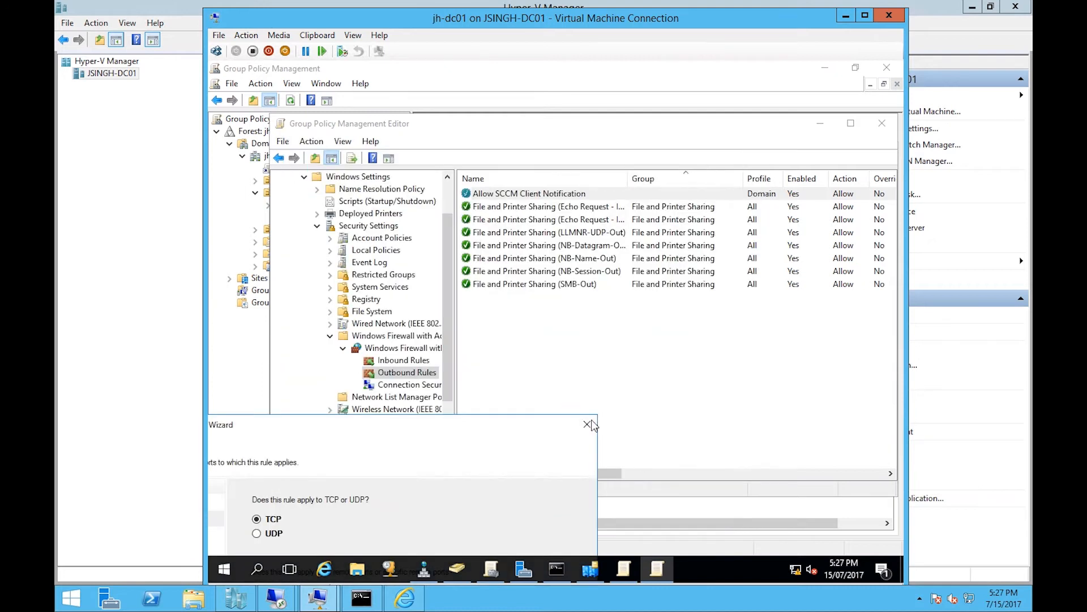
drag(621, 474, 521, 408)
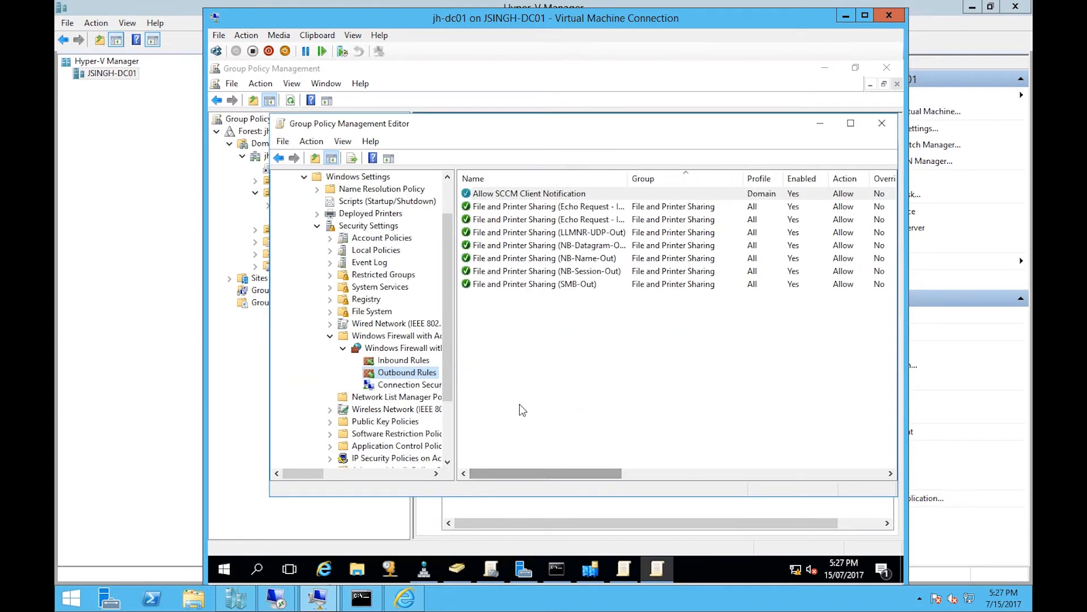
Start a new outbound firewall rule of the Port type for TCP with specific remote port 10123
right_click(410, 374)
click(441, 380)
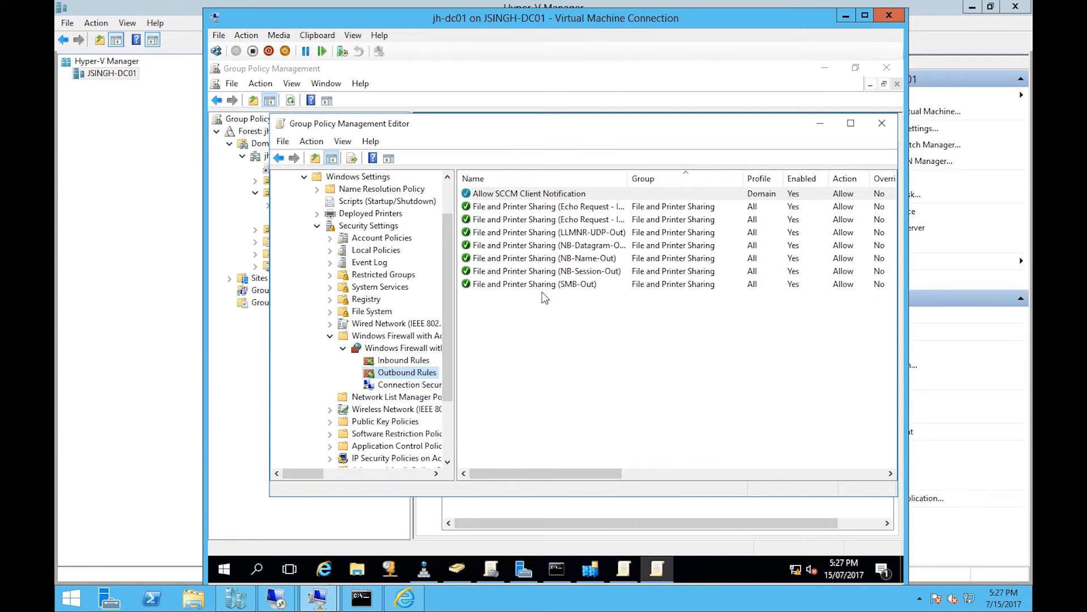
click(460, 303)
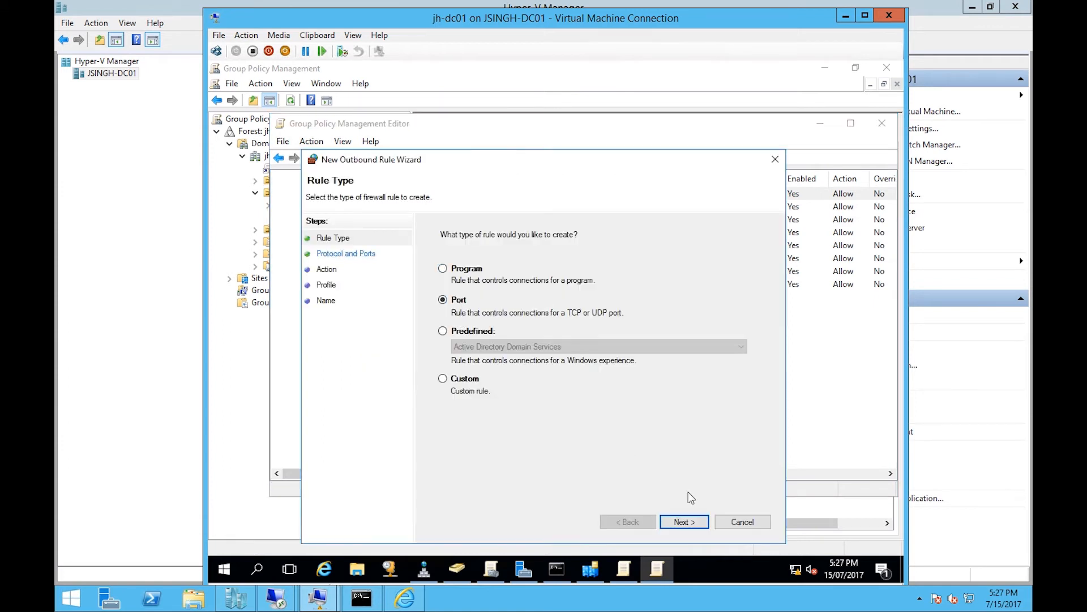
click(690, 517)
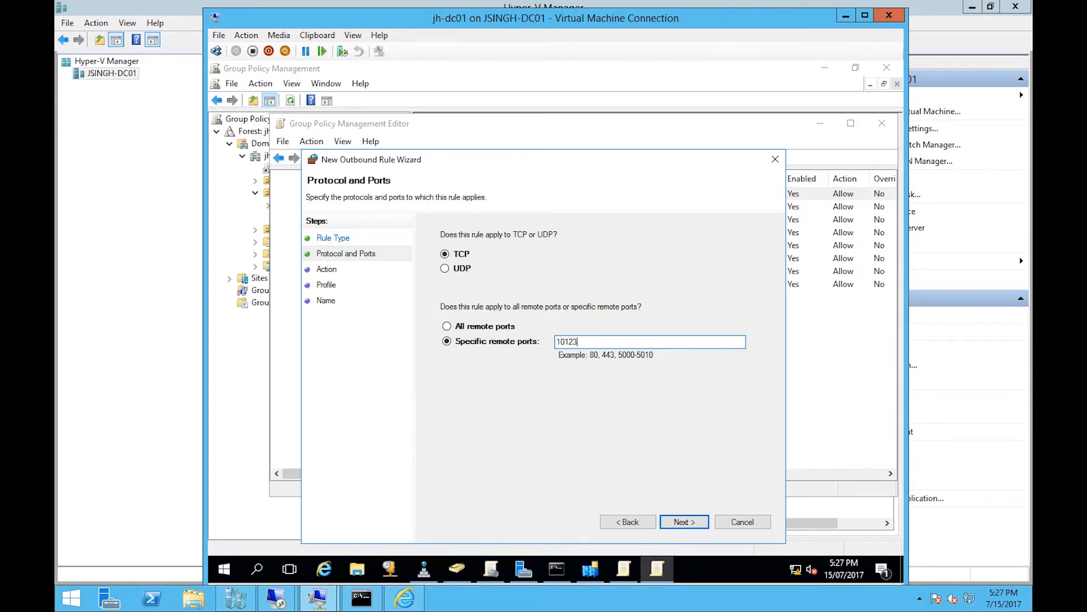
click(704, 522)
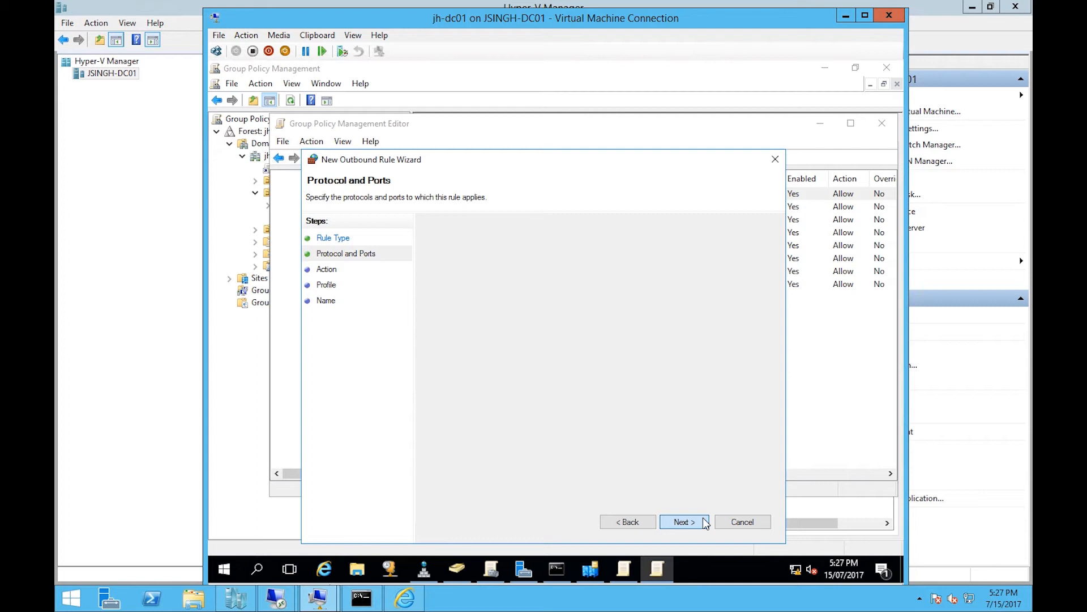
Allow the connection, limit the rule to the Domain profile, proceed to the name page, and cancel the wizard
click(521, 262)
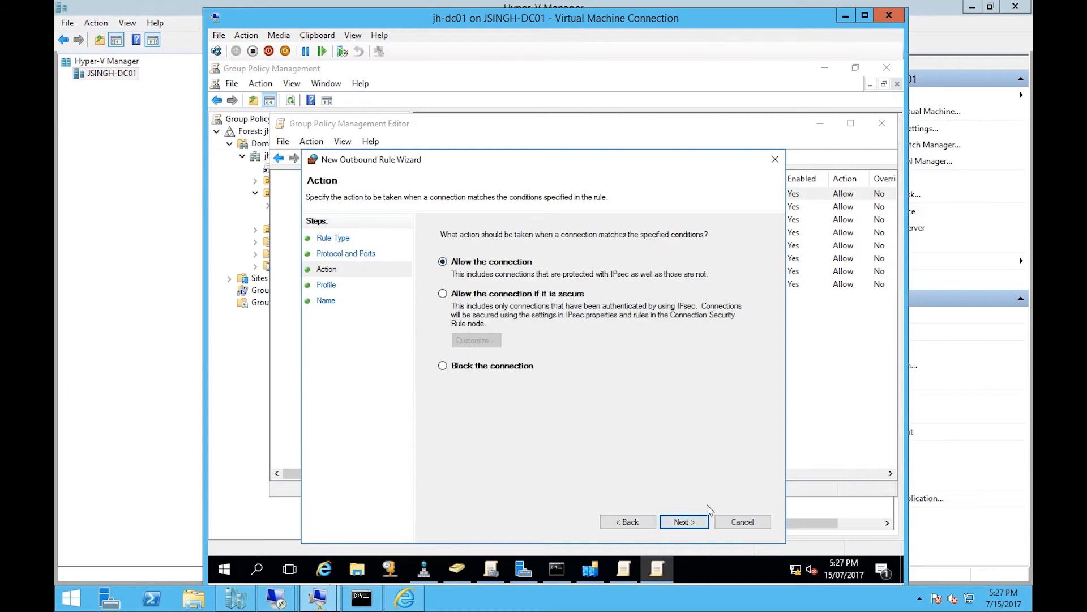
click(704, 522)
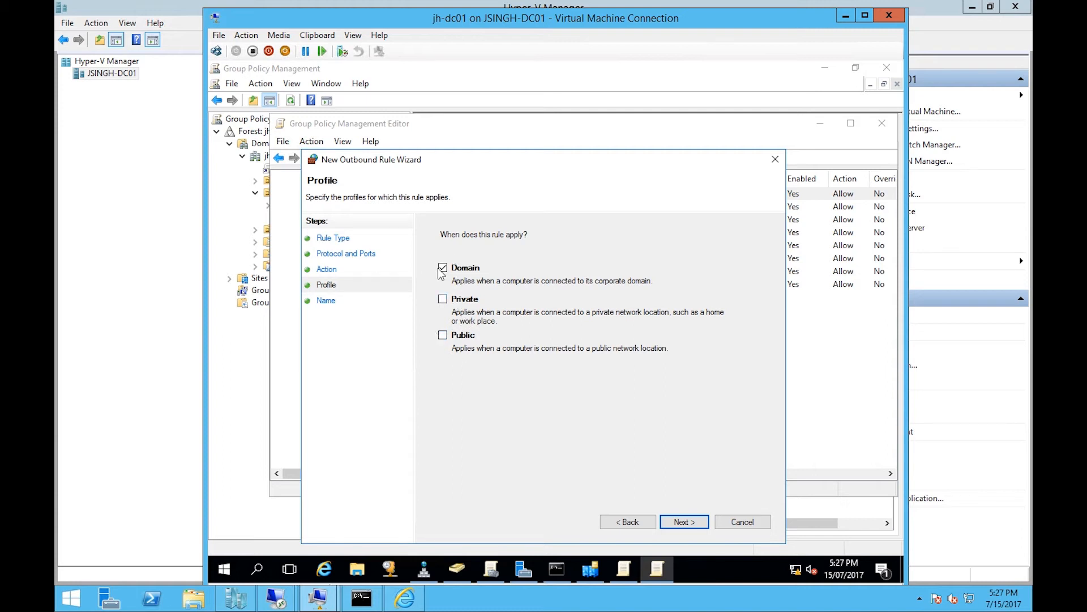
click(687, 522)
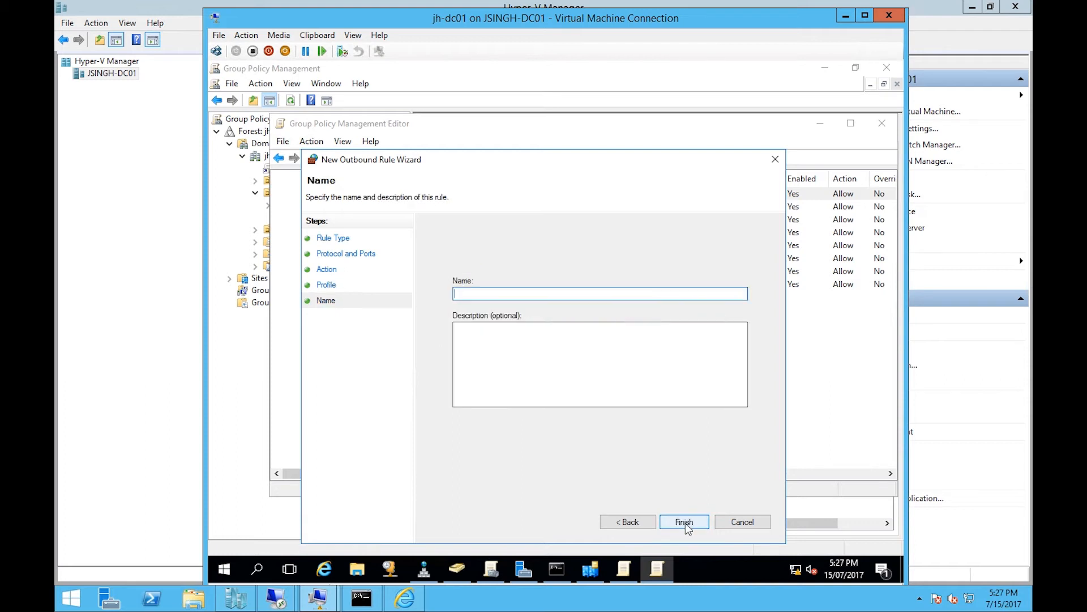
click(759, 526)
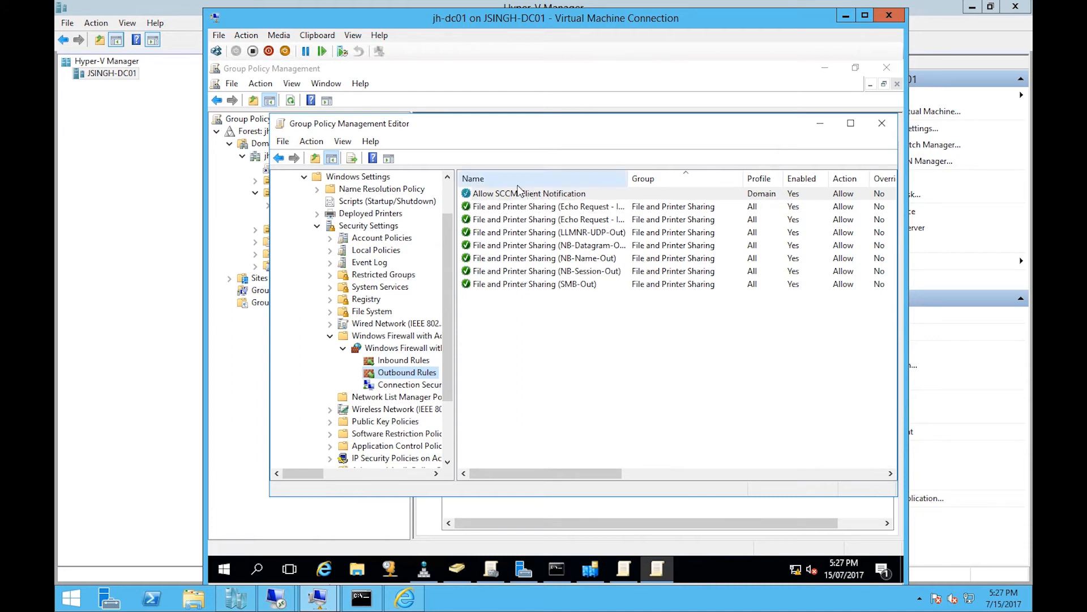
Review the inbound rules again, checking the Allow SCCM Remote Control rule
click(393, 360)
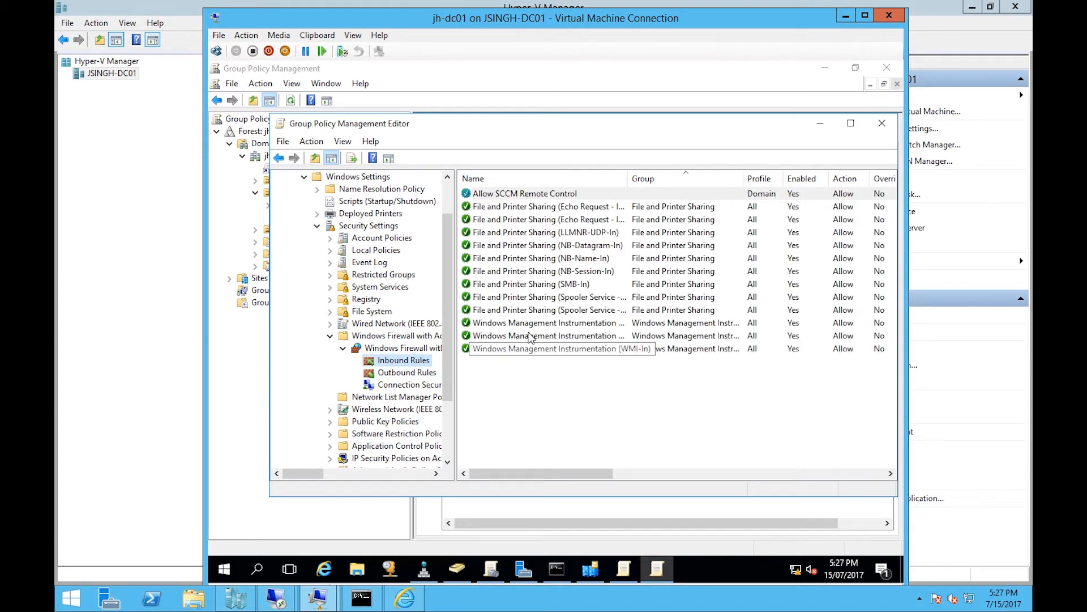
click(524, 196)
drag(566, 470, 530, 473)
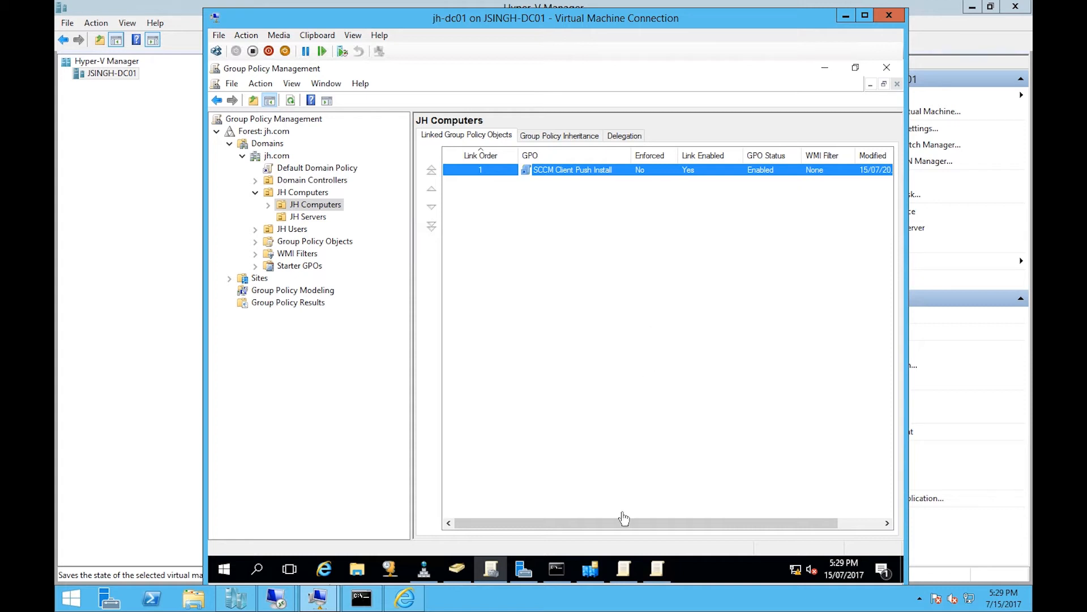
Switch to Active Directory Users and Computers and select PC-01 in the nested JH Computers organizational unit
click(459, 576)
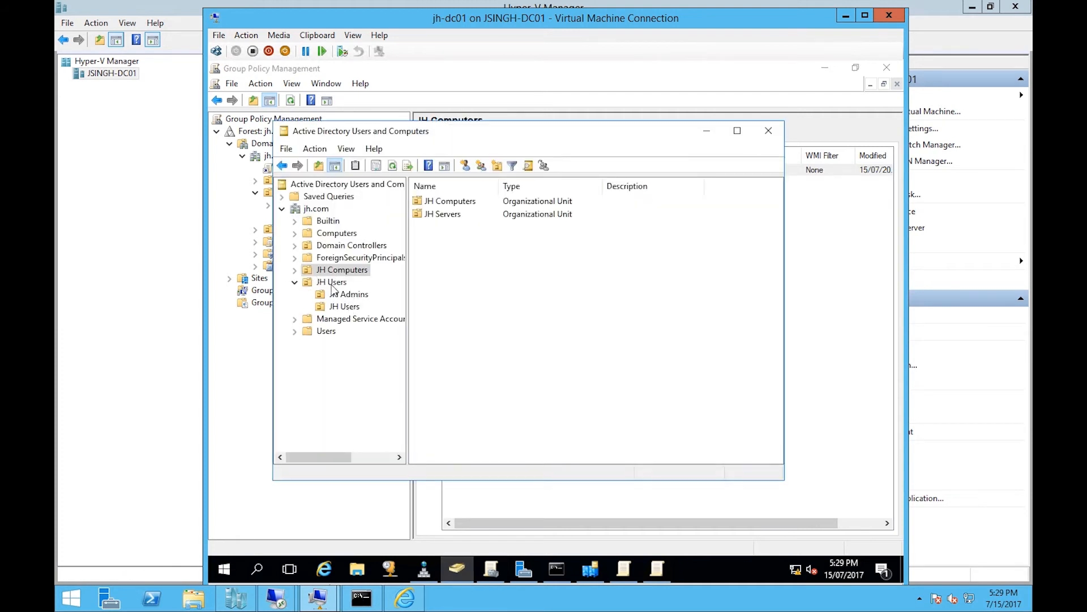
click(294, 270)
click(356, 283)
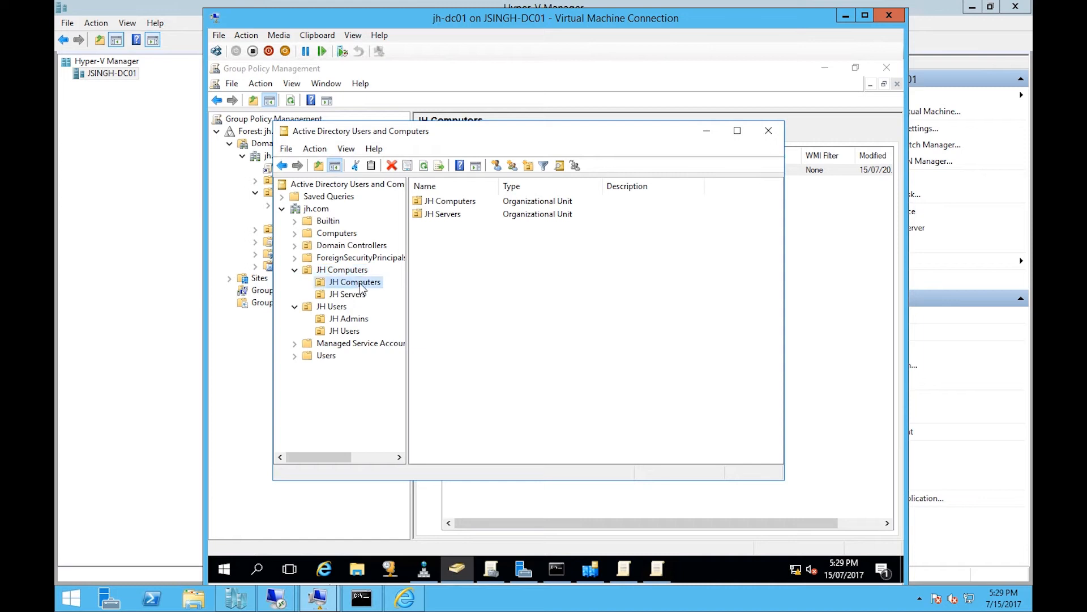
click(436, 202)
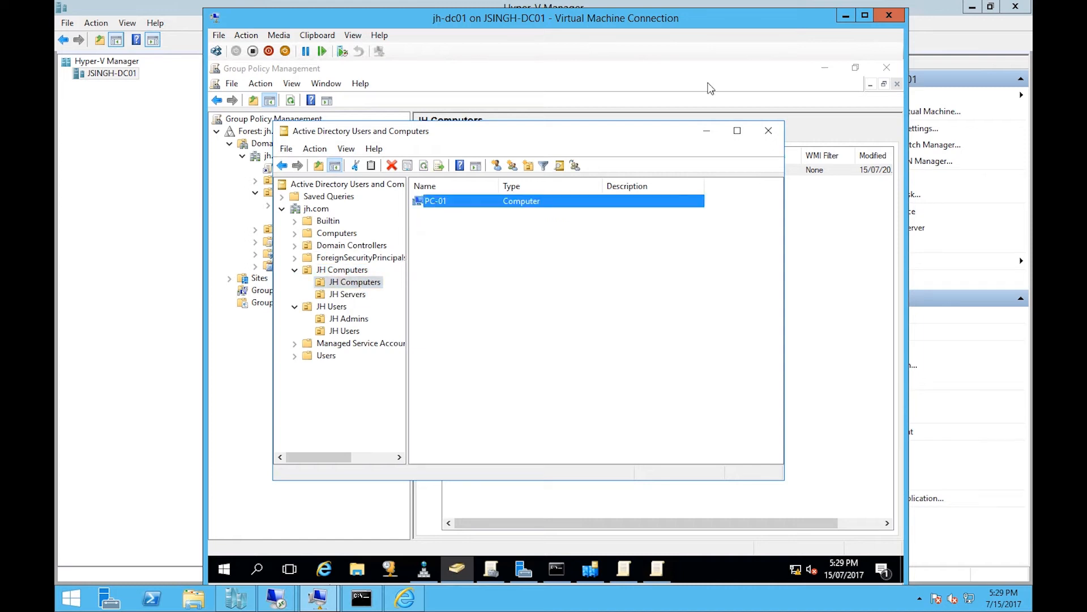
Switch to the 192.168.40.51 remote desktop session and run gpupdate to refresh its group policy
click(846, 17)
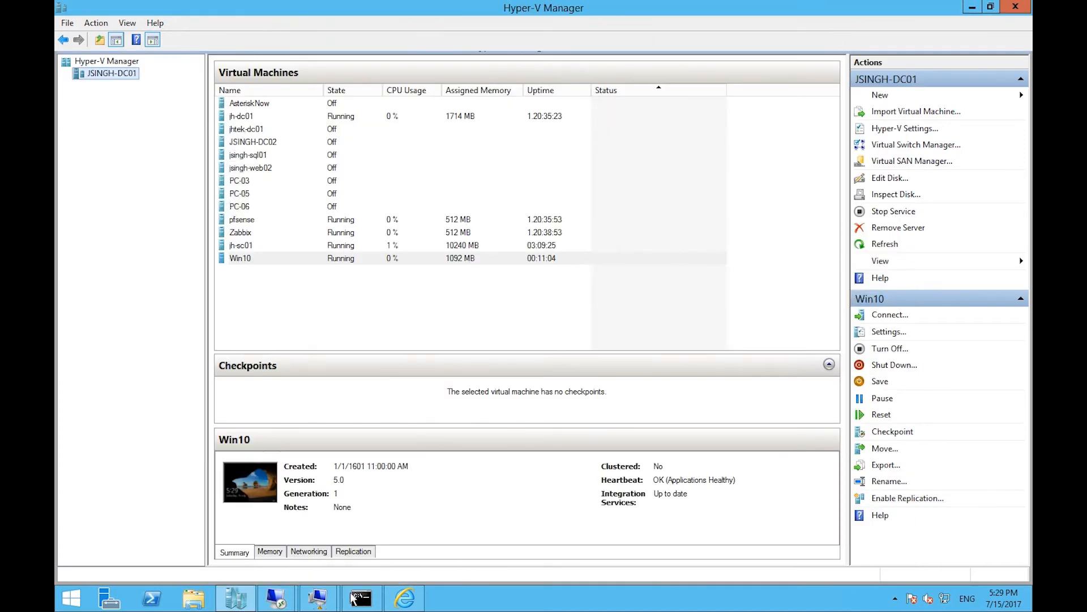
mouse_move(282, 602)
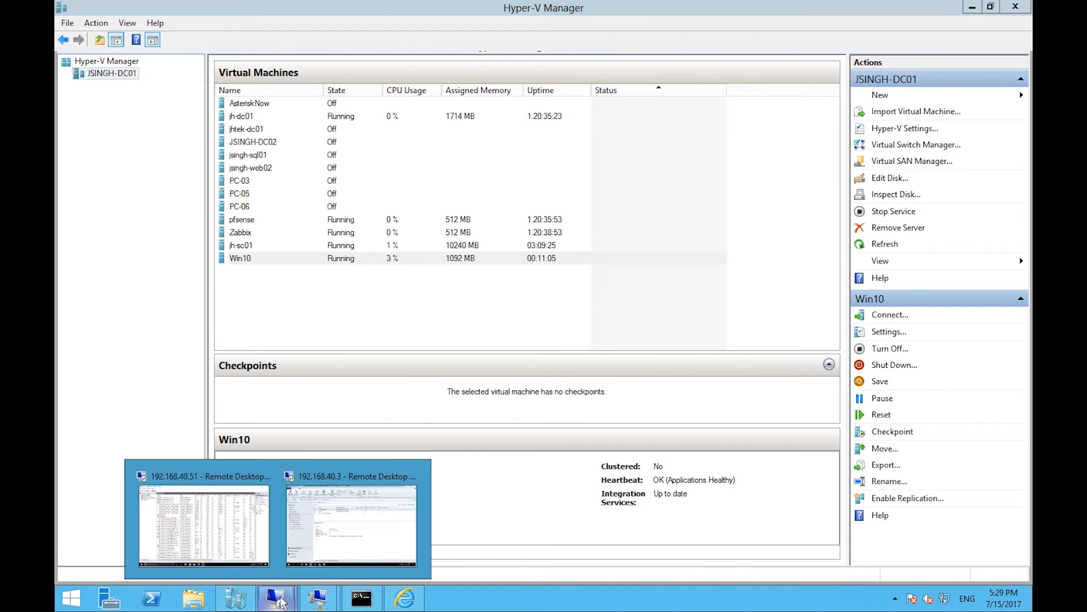
click(230, 518)
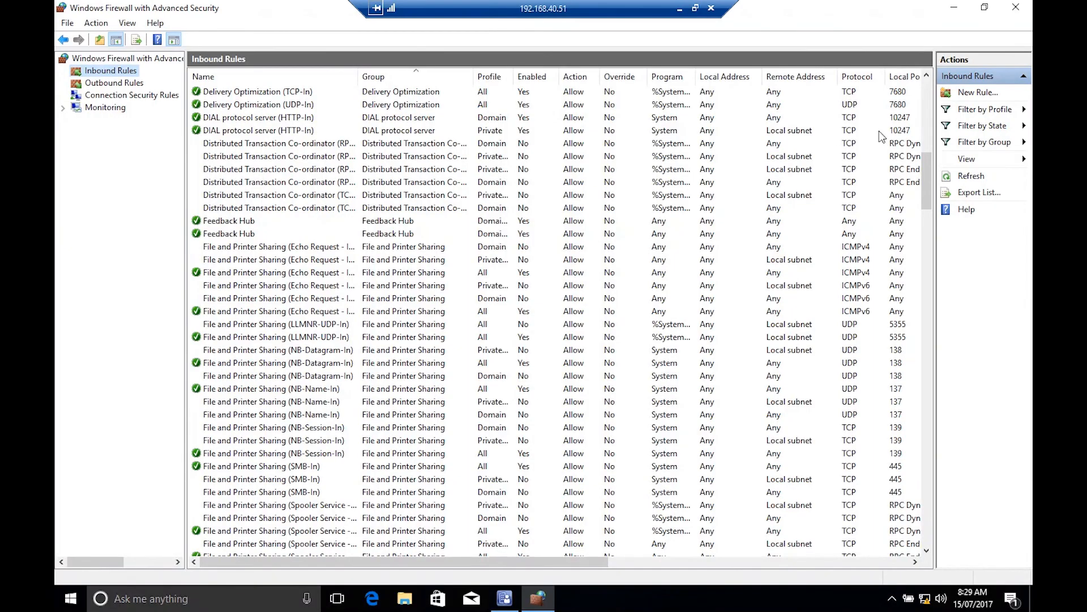
click(954, 7)
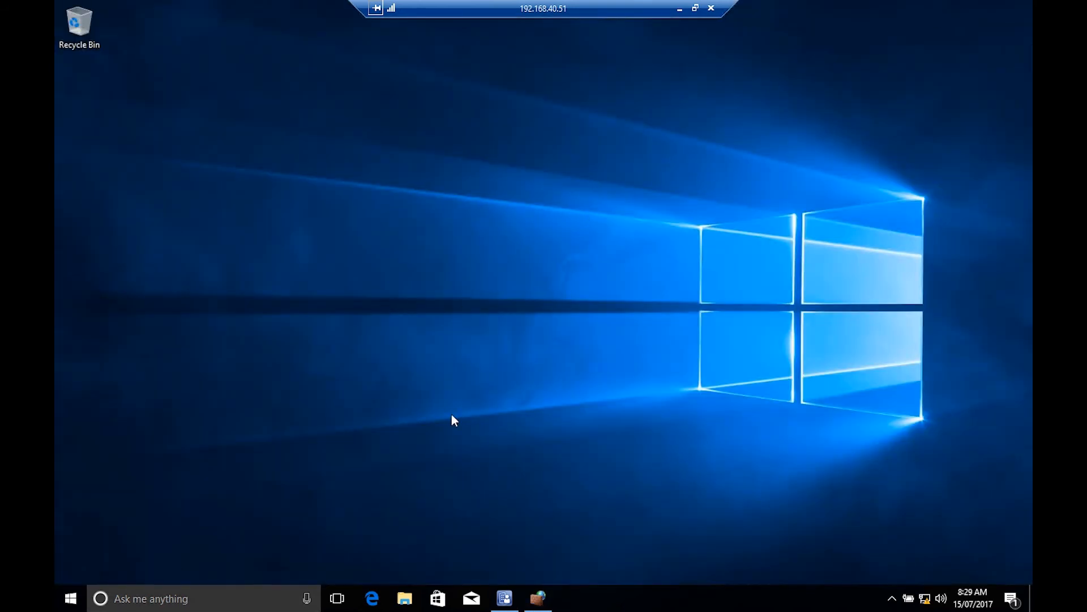
key(super+r)
key(Return)
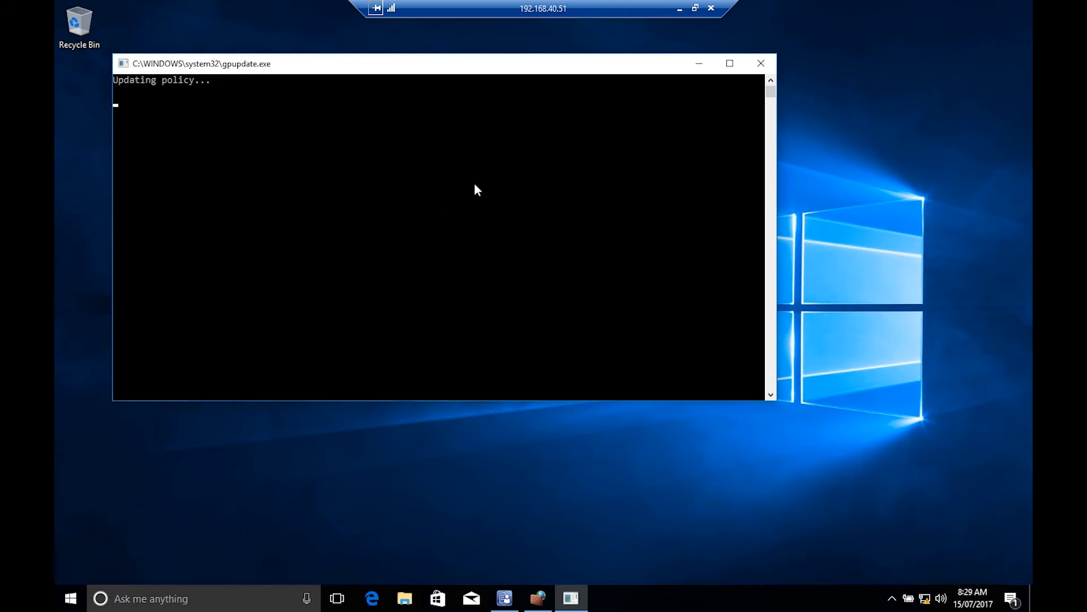
click(699, 63)
In the client's Windows Firewall, check the Allow SCCM Remote Control inbound rule and its port settings
click(547, 608)
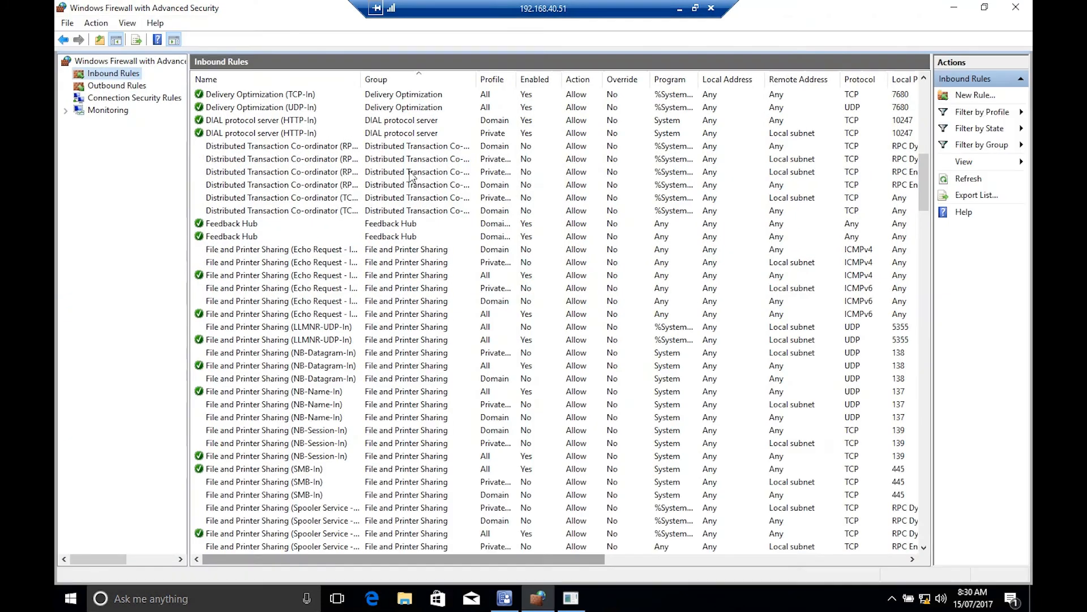
click(120, 85)
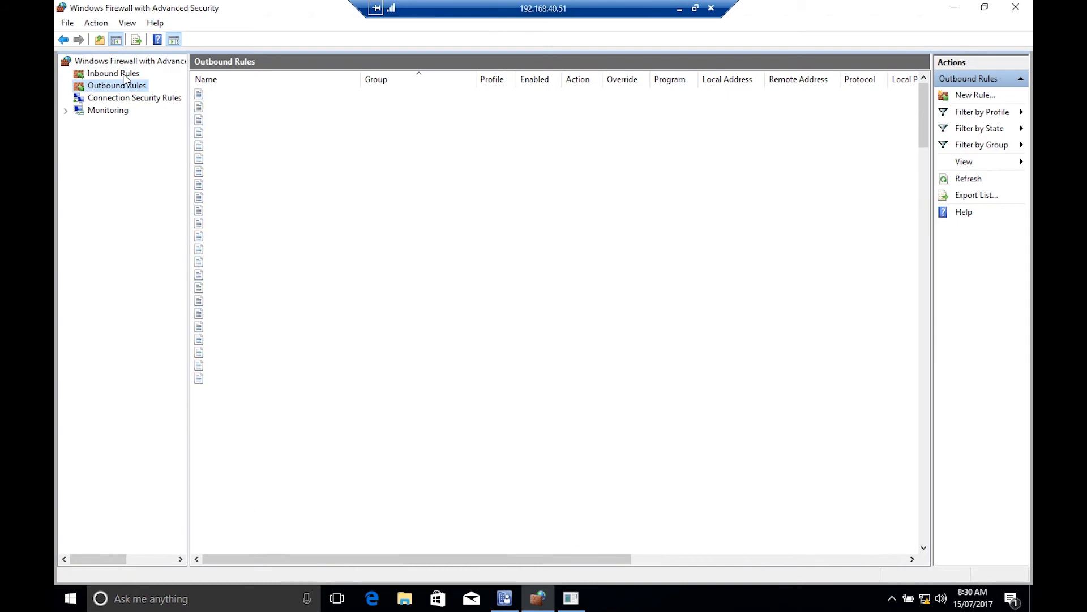
click(113, 73)
click(237, 94)
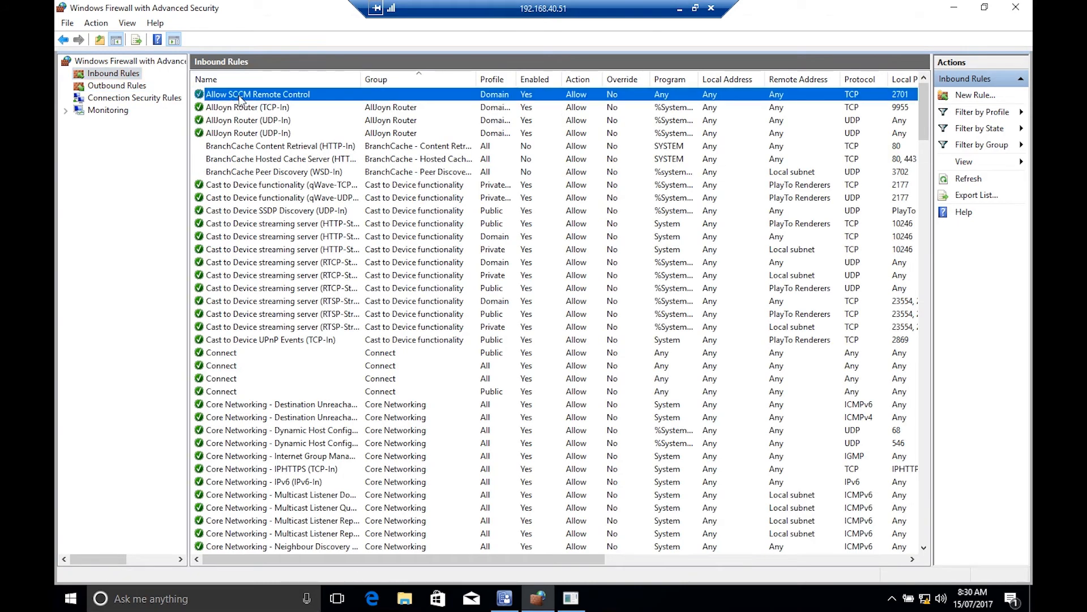
drag(537, 562, 686, 562)
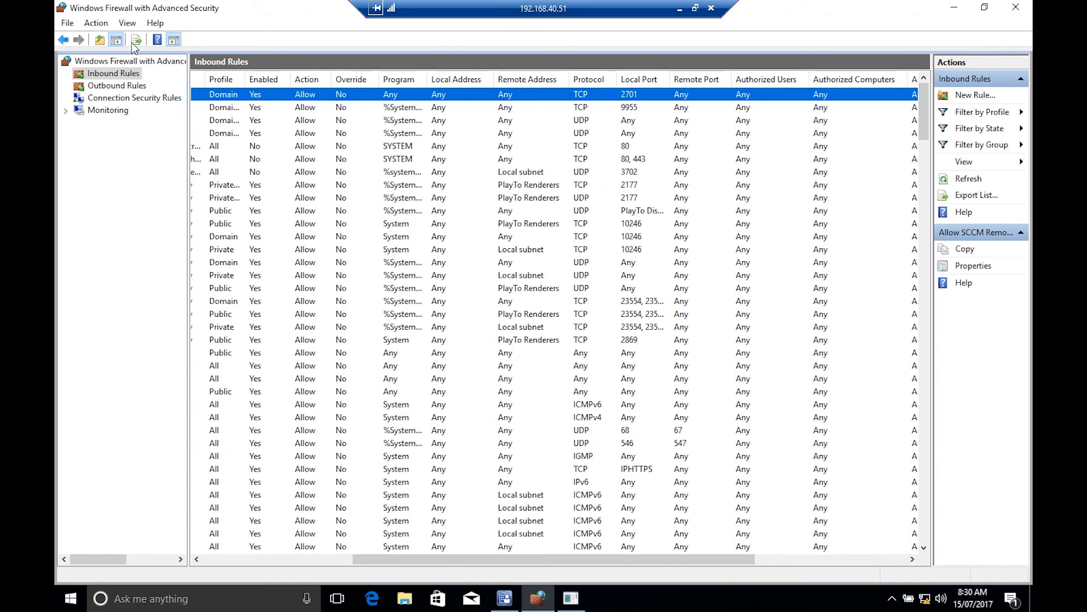
Review the client's outbound rules for Allow SCCM Client Notification, return to the inbound rules, and minimize the firewall window
click(123, 85)
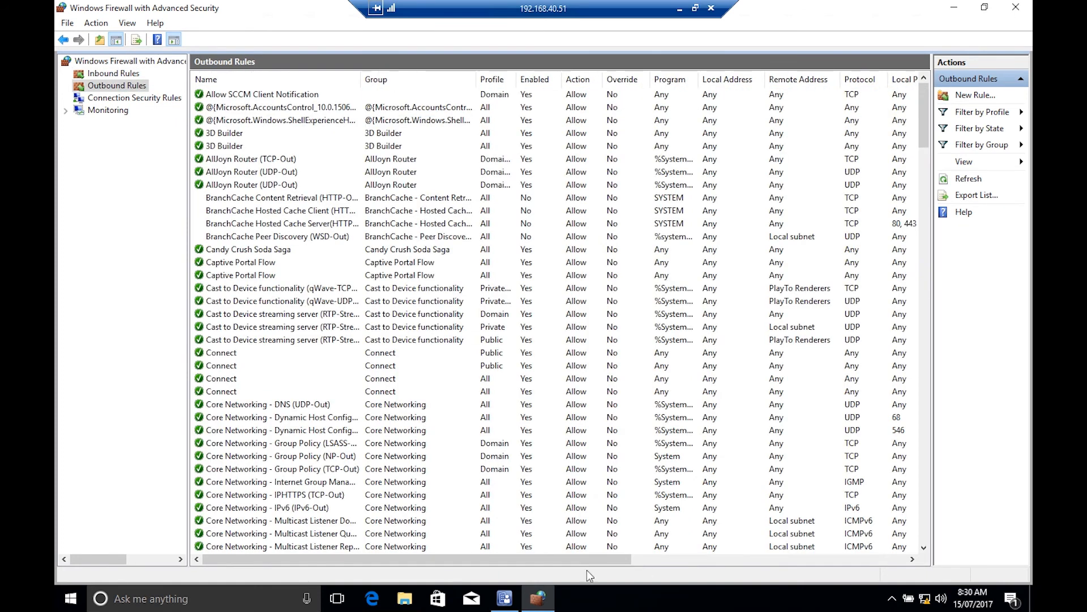
drag(579, 560, 580, 561)
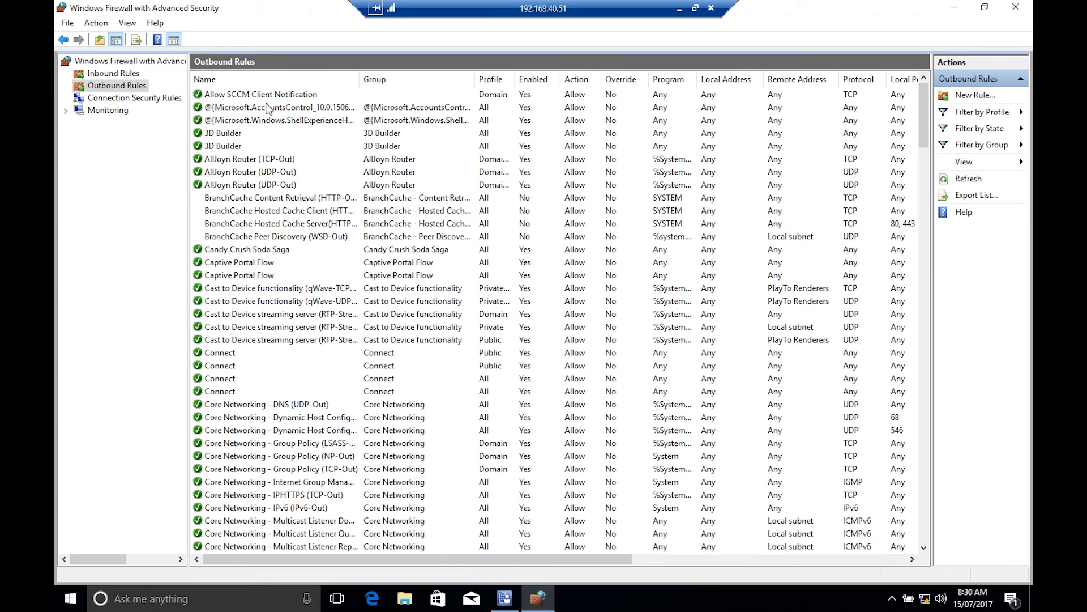
scroll(349, 292, down, 3)
scroll(348, 291, up, 3)
click(116, 73)
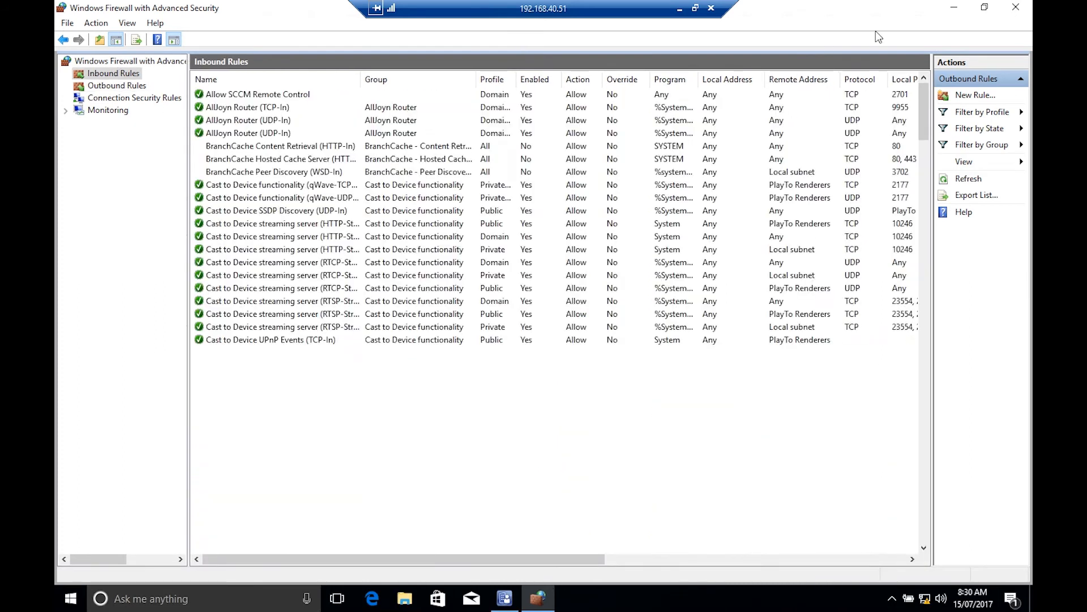
click(953, 7)
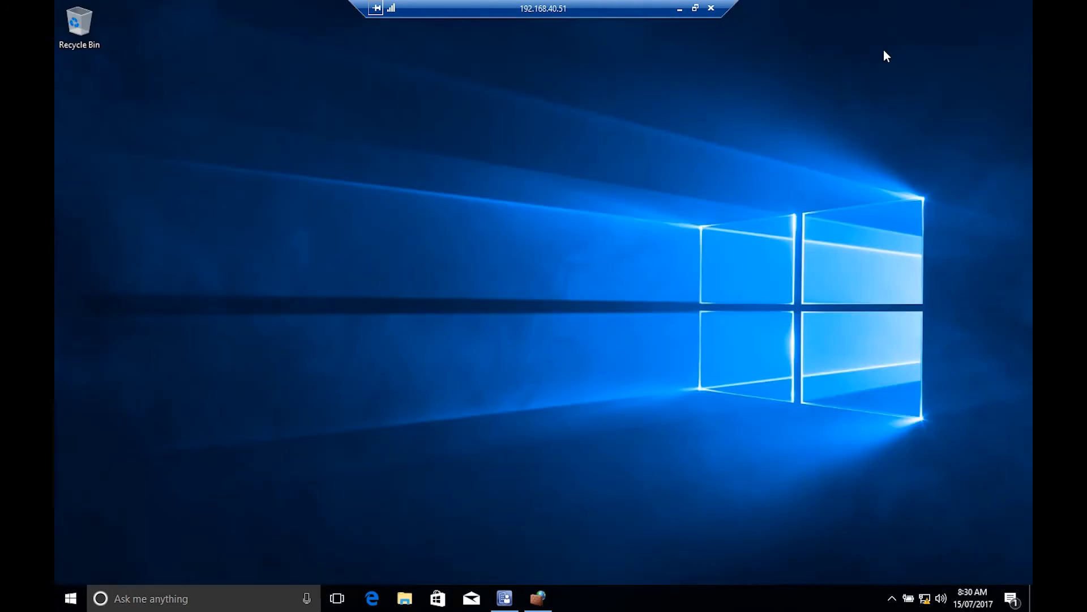
Switch to the 192.168.40.3 remote desktop session and select the Allow SQL Server rule in its inbound firewall rules
click(679, 10)
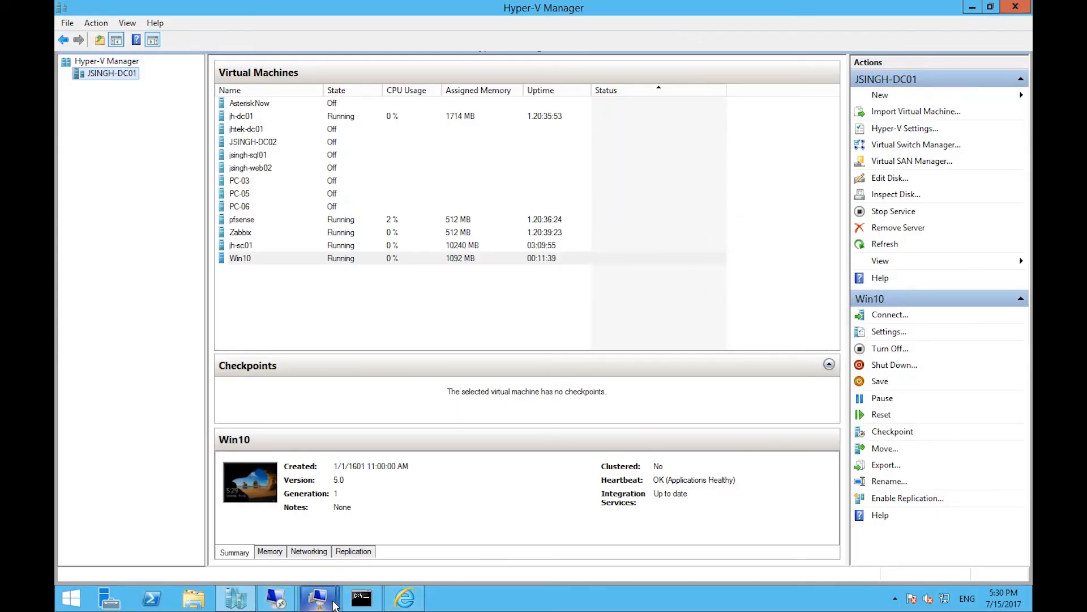
mouse_move(334, 605)
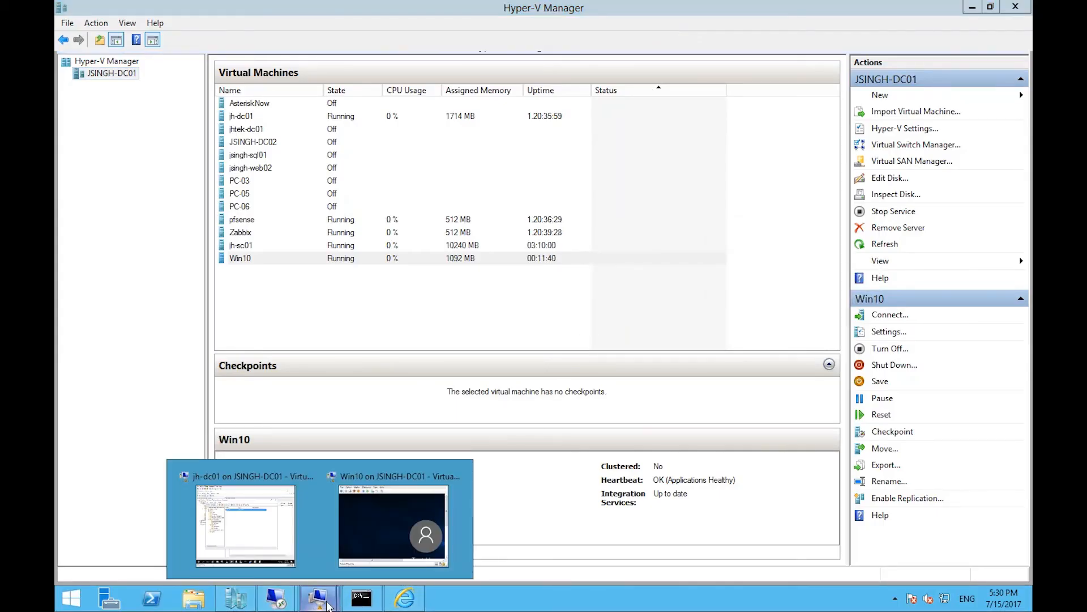
click(331, 527)
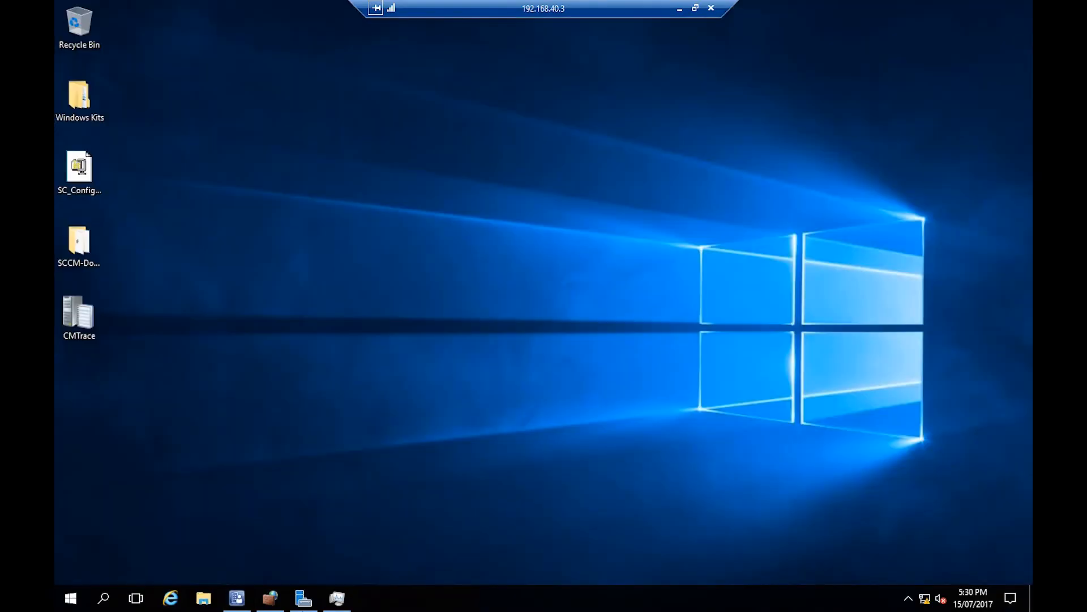
click(271, 598)
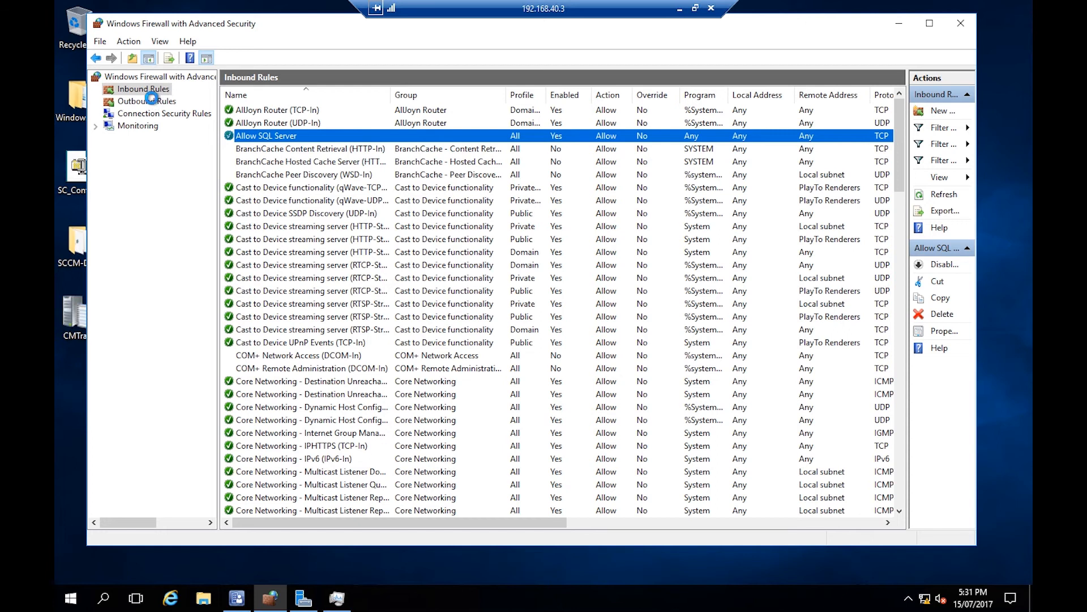
click(151, 97)
click(151, 90)
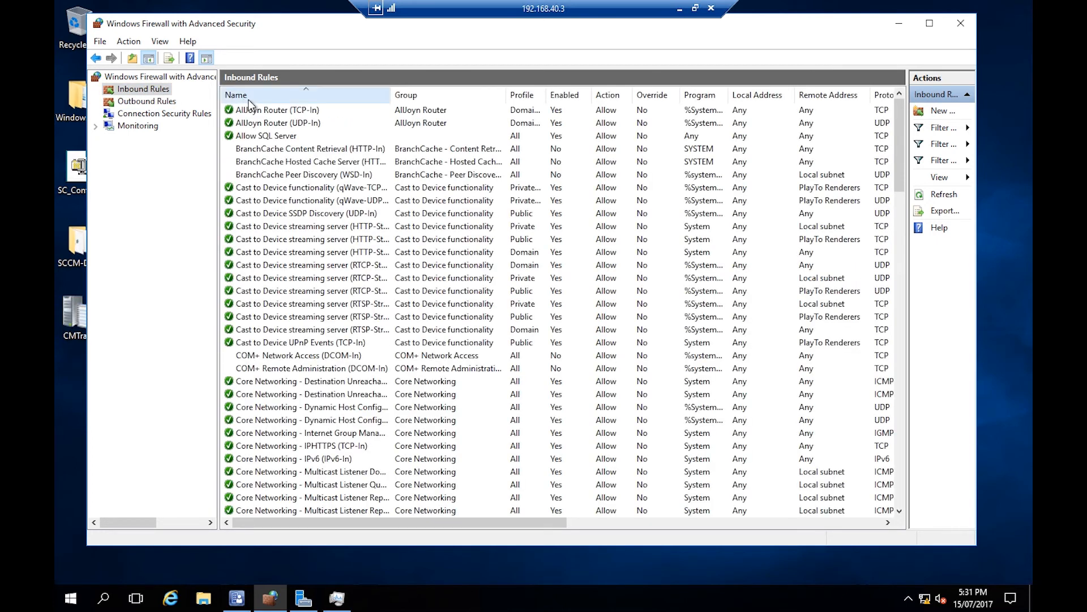
click(246, 138)
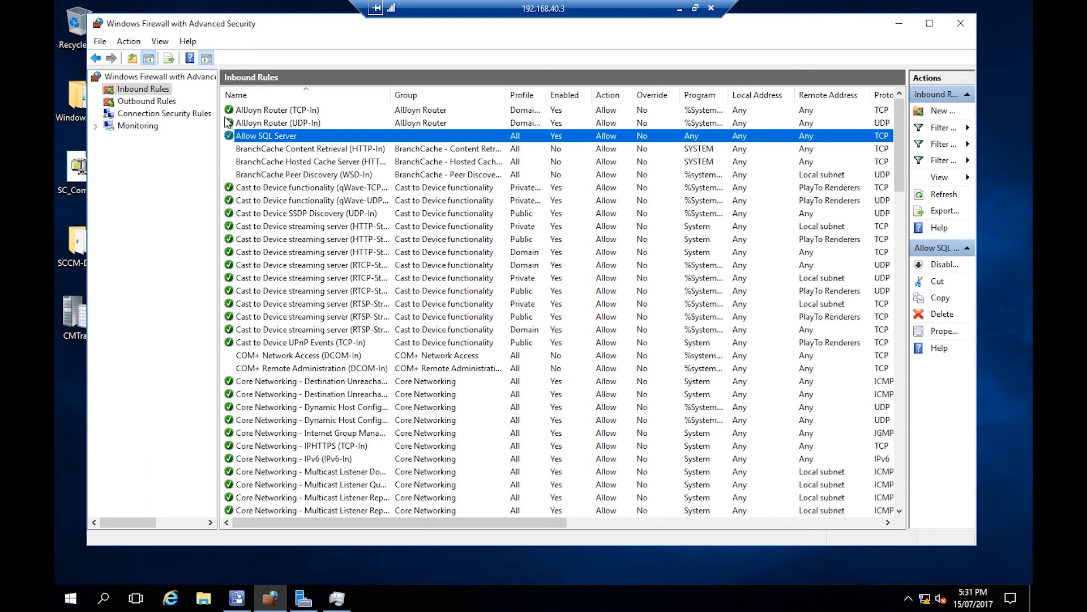
Walk through a new inbound Port rule allowing TCP local ports 1433, 4022 on all profiles, and cancel at the name page
right_click(163, 93)
click(175, 95)
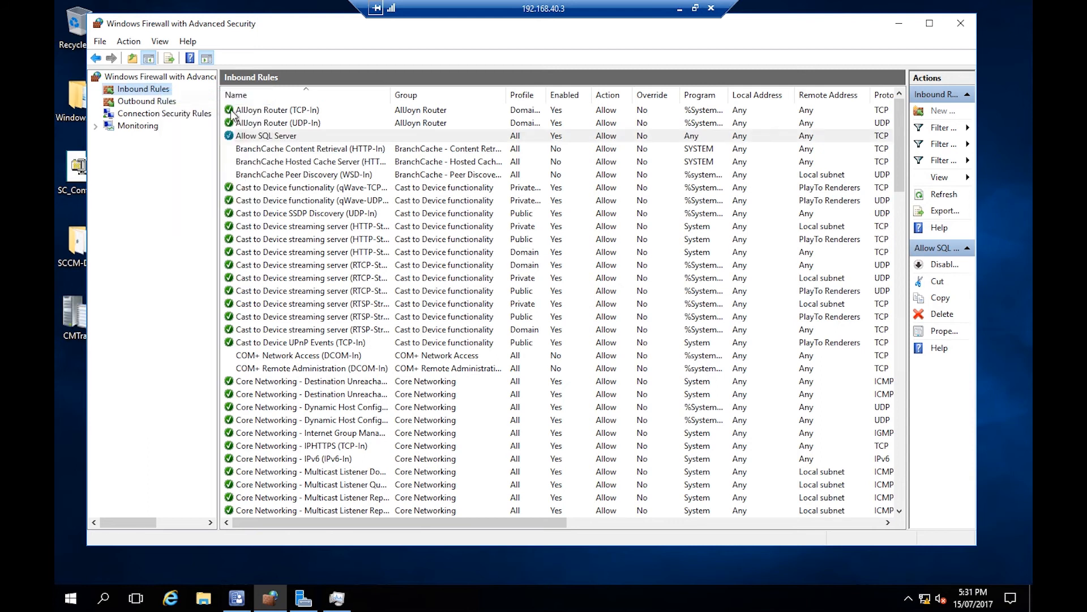
click(358, 293)
click(583, 514)
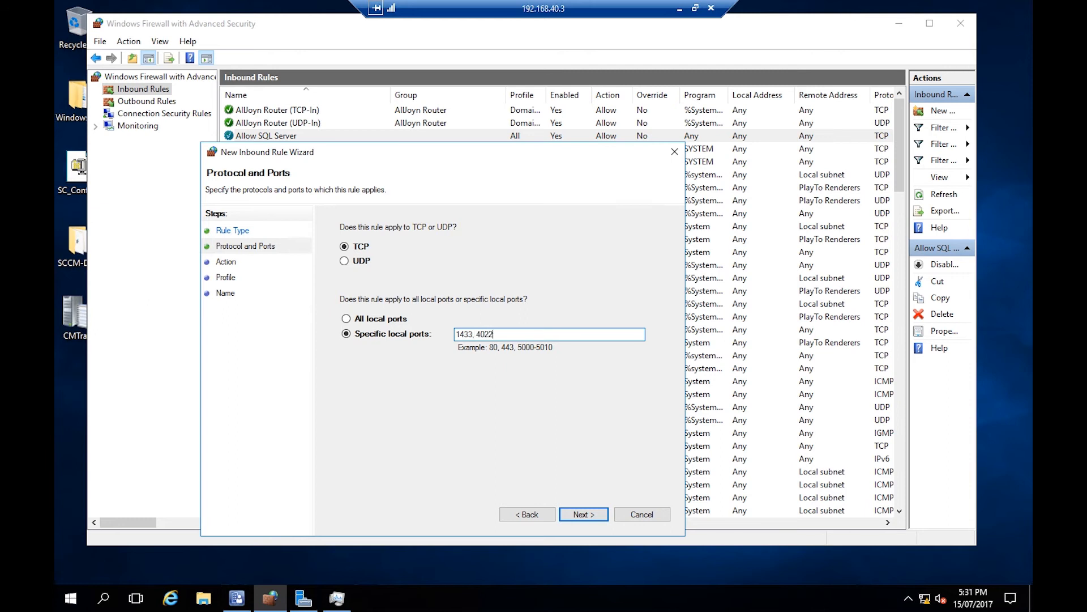
click(583, 514)
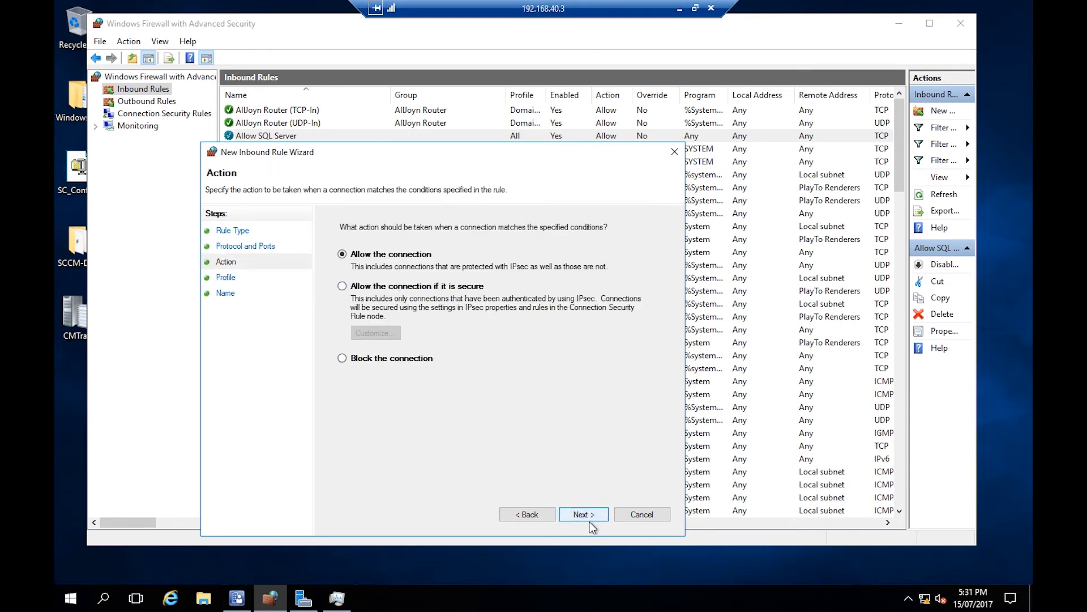
click(587, 515)
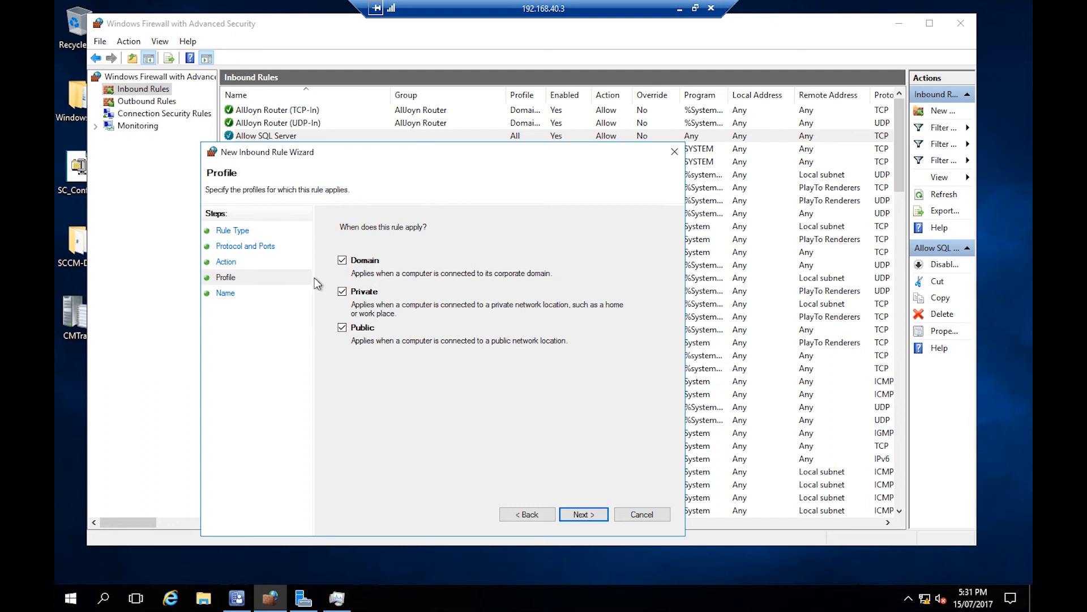
click(587, 514)
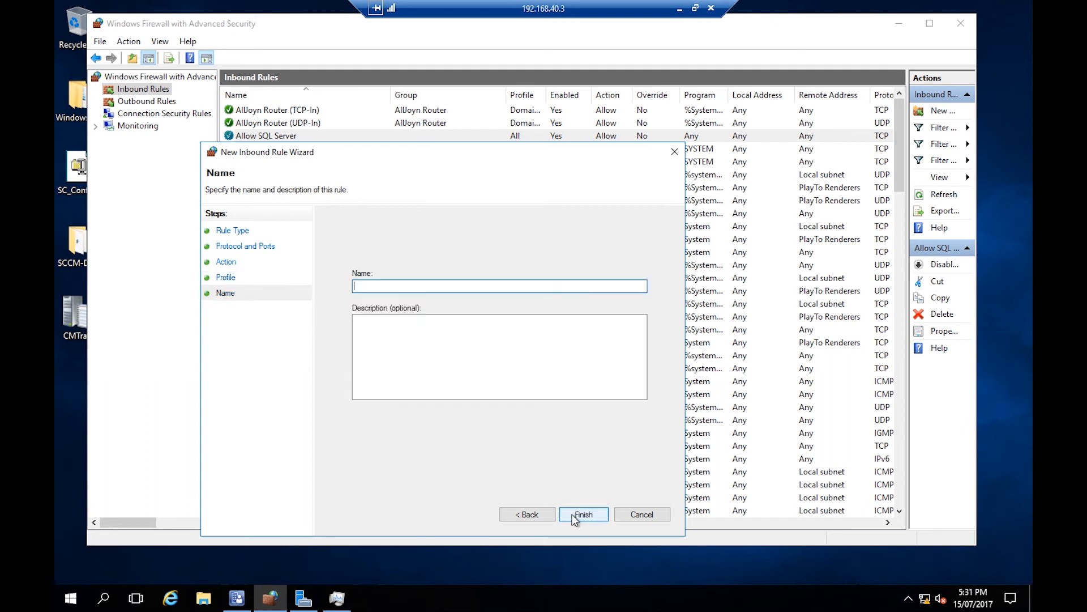
click(642, 514)
Check the protocol and local ports of the Allow SQL Server inbound rule
drag(569, 517, 858, 482)
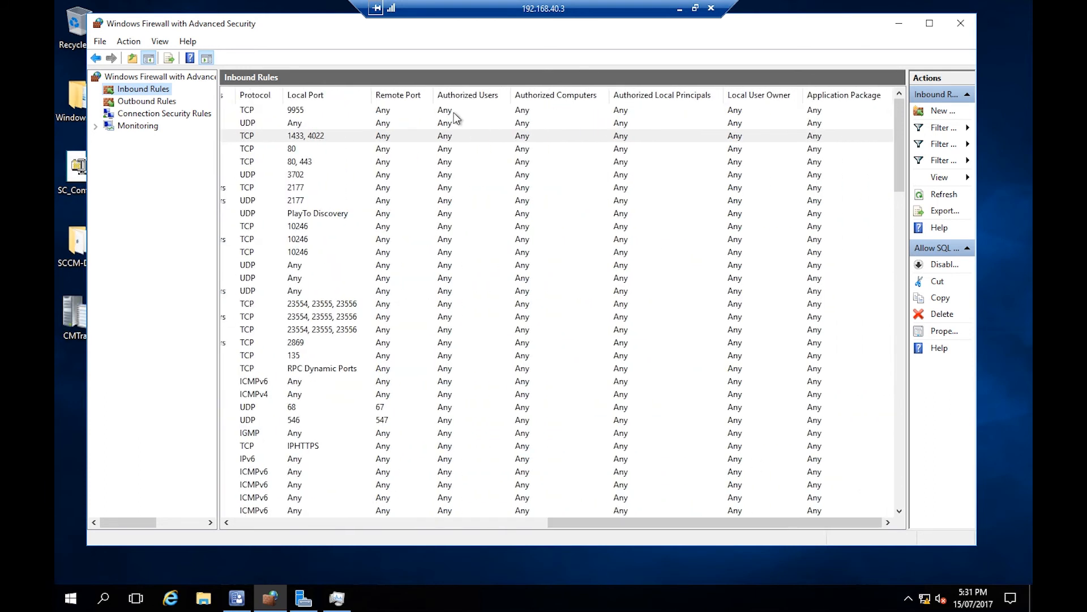
drag(730, 522, 317, 538)
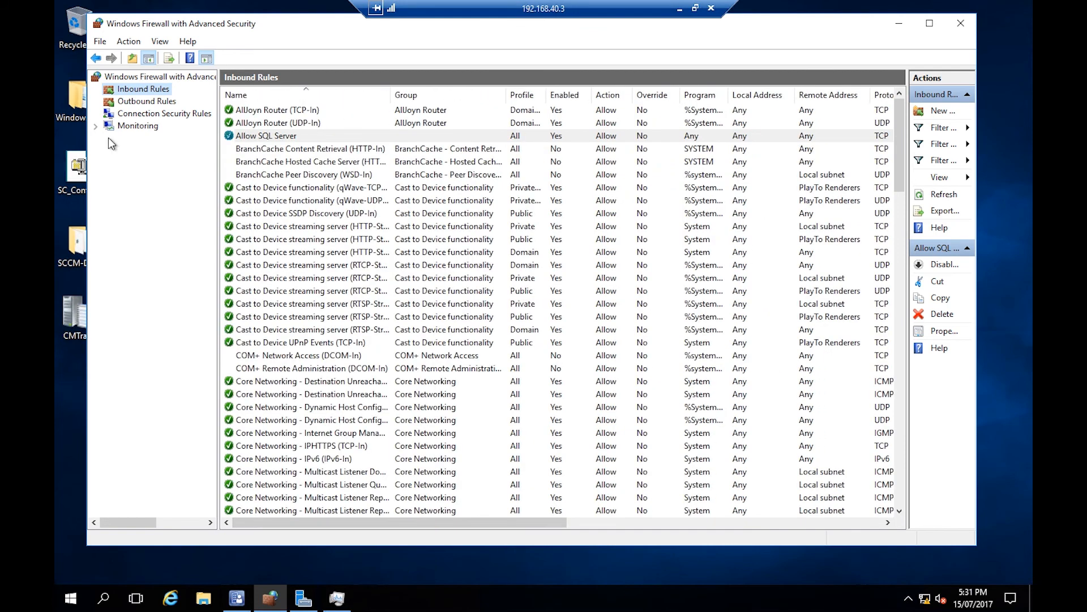
Start a new outbound firewall rule of the Port type for TCP with specific remote ports 1433, 4022
click(136, 102)
right_click(156, 105)
click(186, 110)
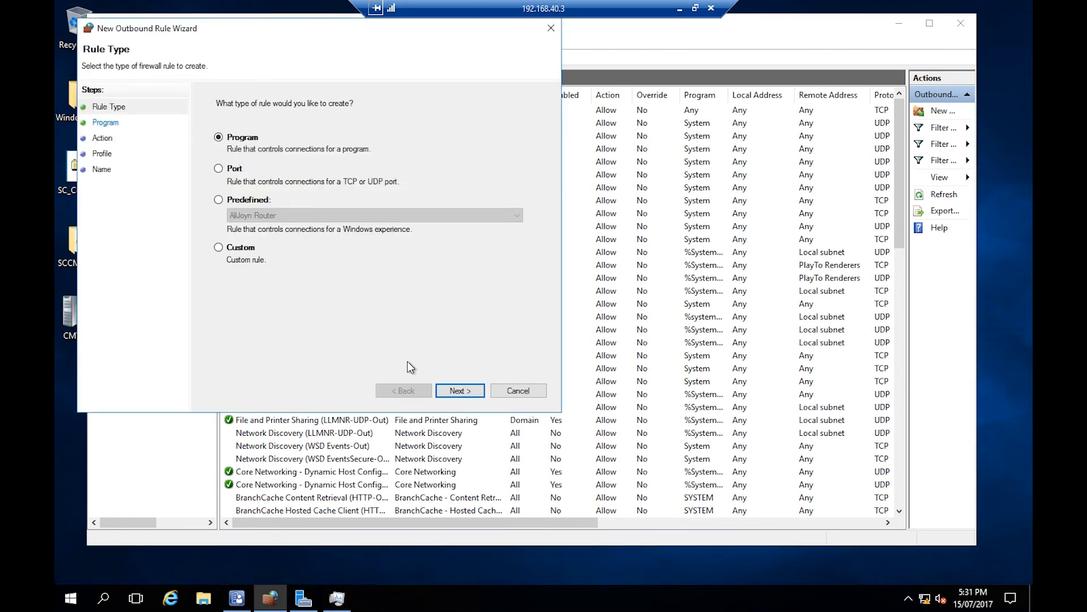
click(232, 168)
click(470, 395)
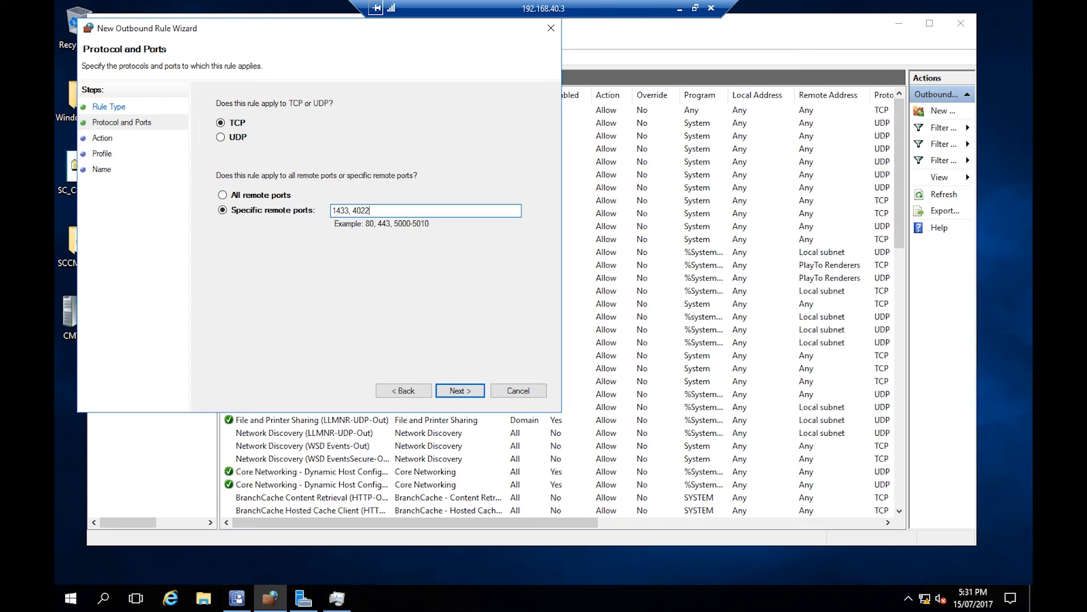
click(457, 391)
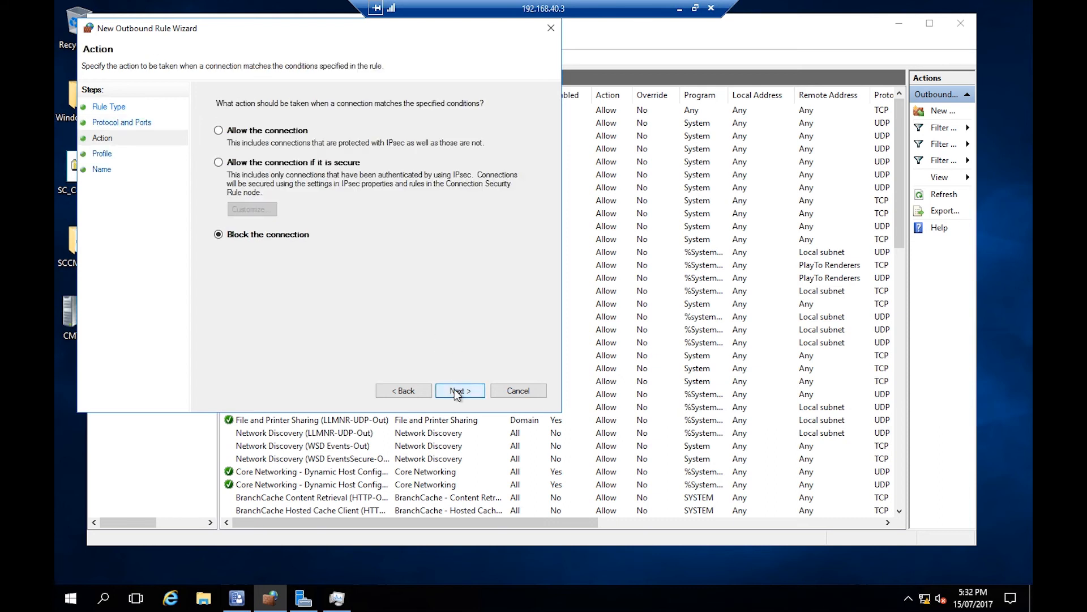
Allow the connection, keep the Domain, Private and Public profiles enabled, and proceed to the outbound rule's name page
click(267, 135)
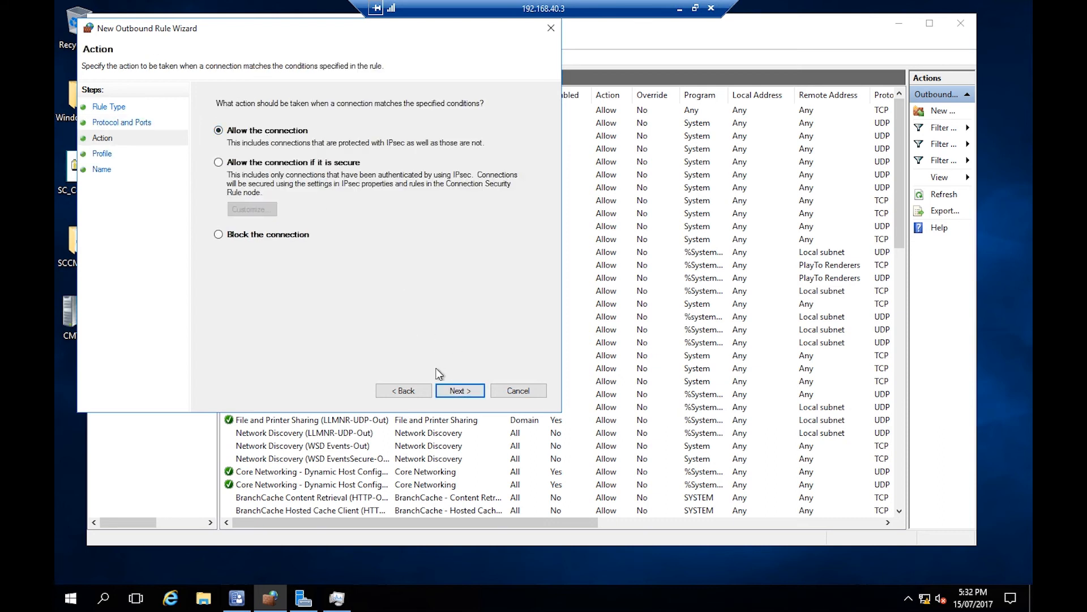
click(457, 391)
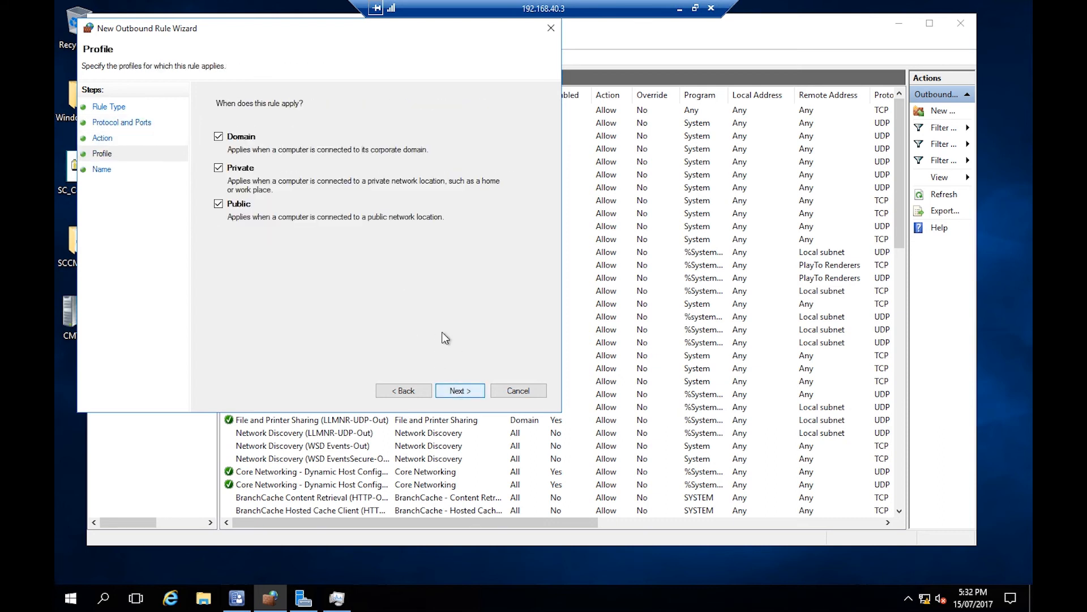
click(451, 393)
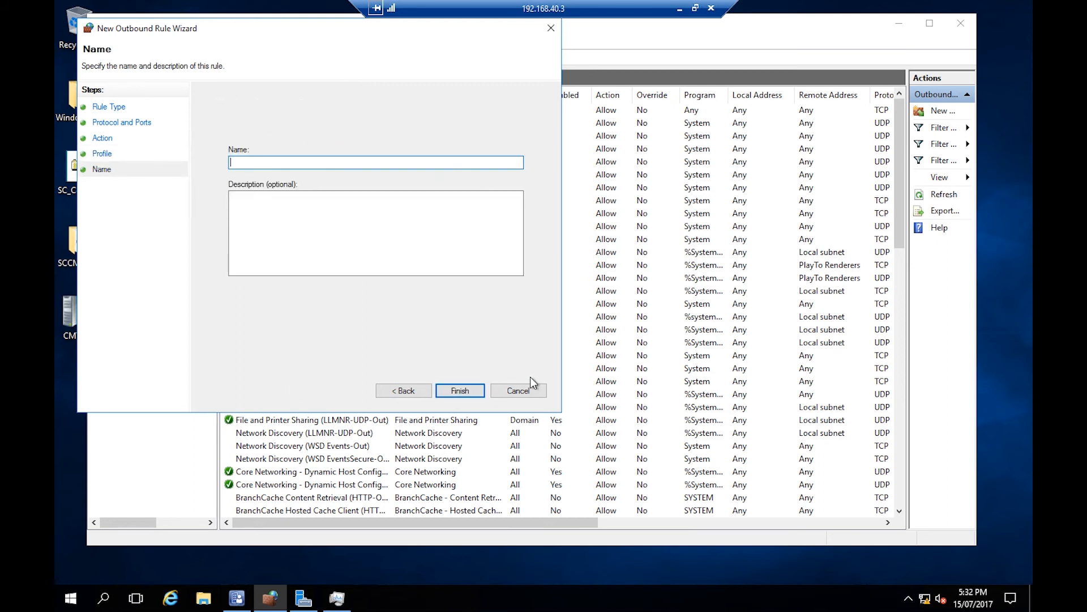